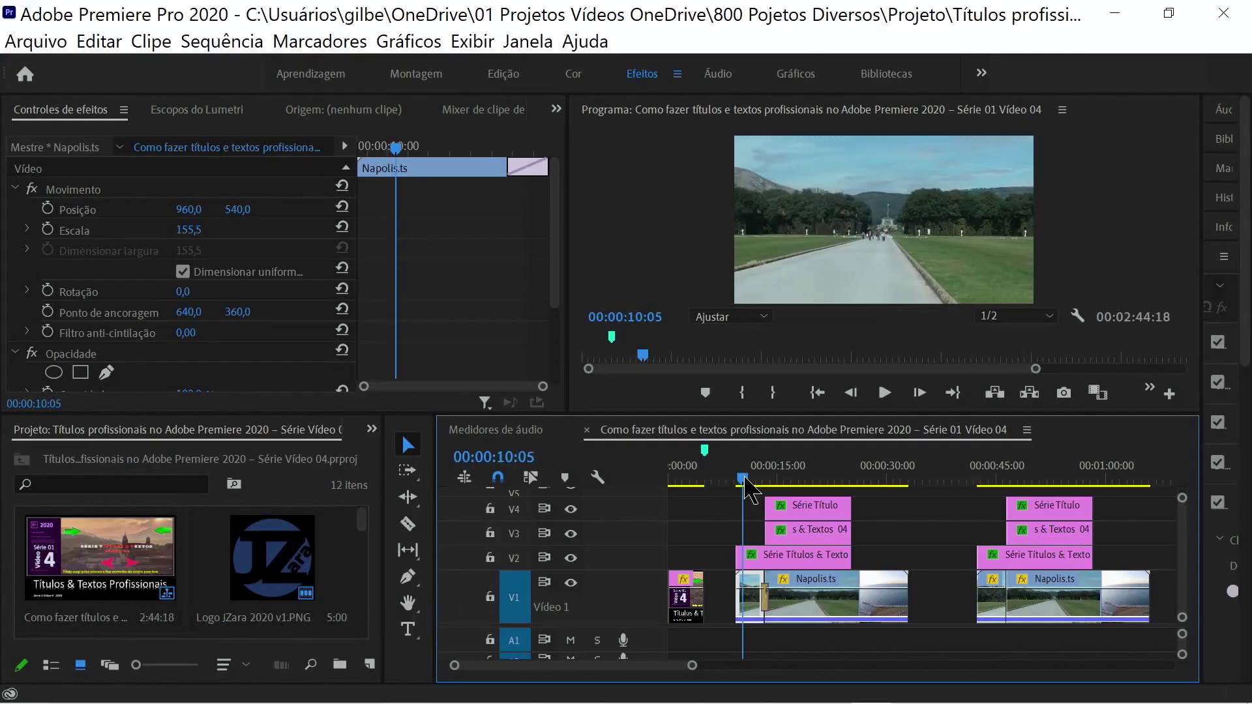
# Scrub the playhead to about 00:00:12:05, where the title begins sliding in.
pyautogui.moveTo(744, 479); pyautogui.dragTo(763, 490)
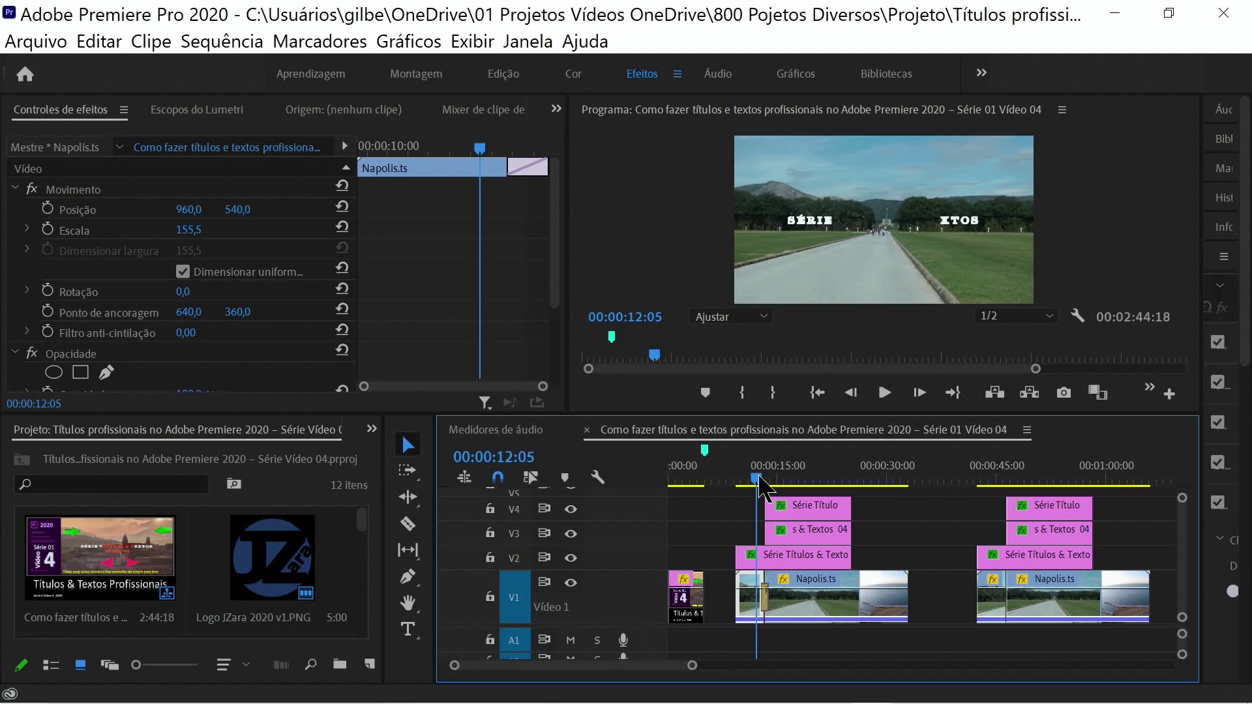
# Scrub between 00:00:10:22 and 00:00:14:09 to review the title sliding together and reddening.
pyautogui.moveTo(759, 478); pyautogui.dragTo(761, 481)
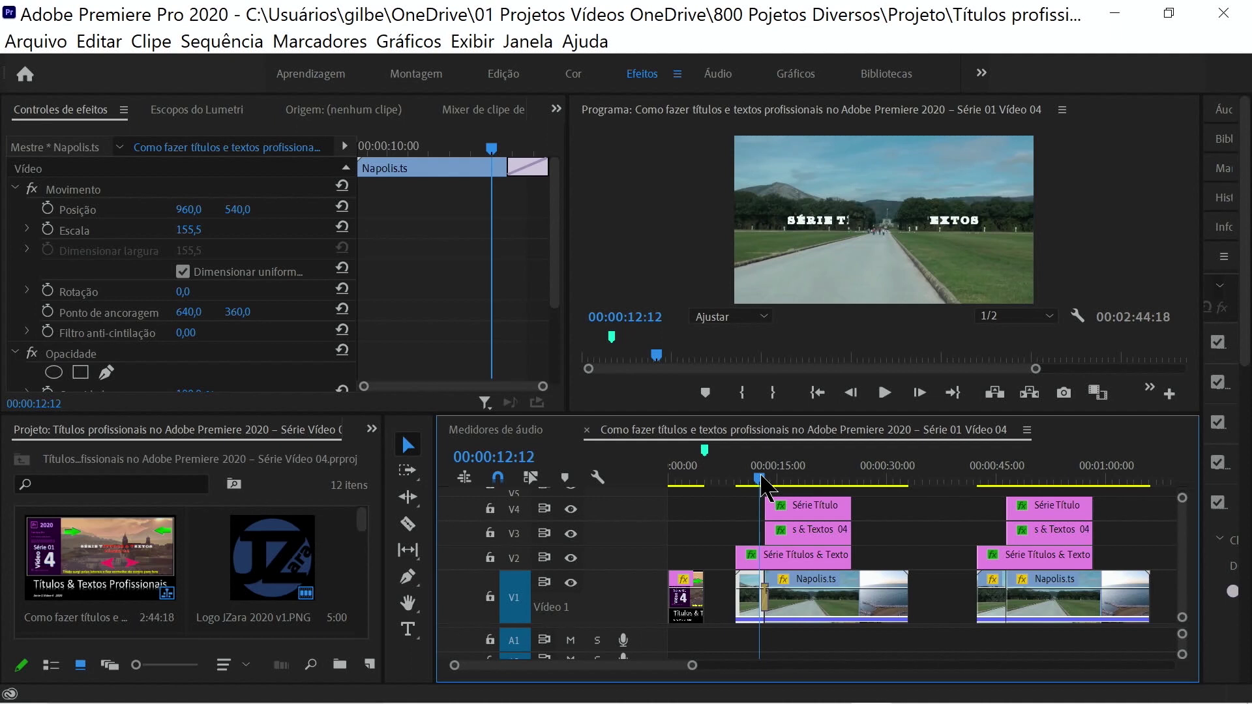
pyautogui.moveTo(762, 481)
pyautogui.mouseDown()
pyautogui.moveTo(791, 476)
pyautogui.moveTo(750, 487)
pyautogui.mouseUp()
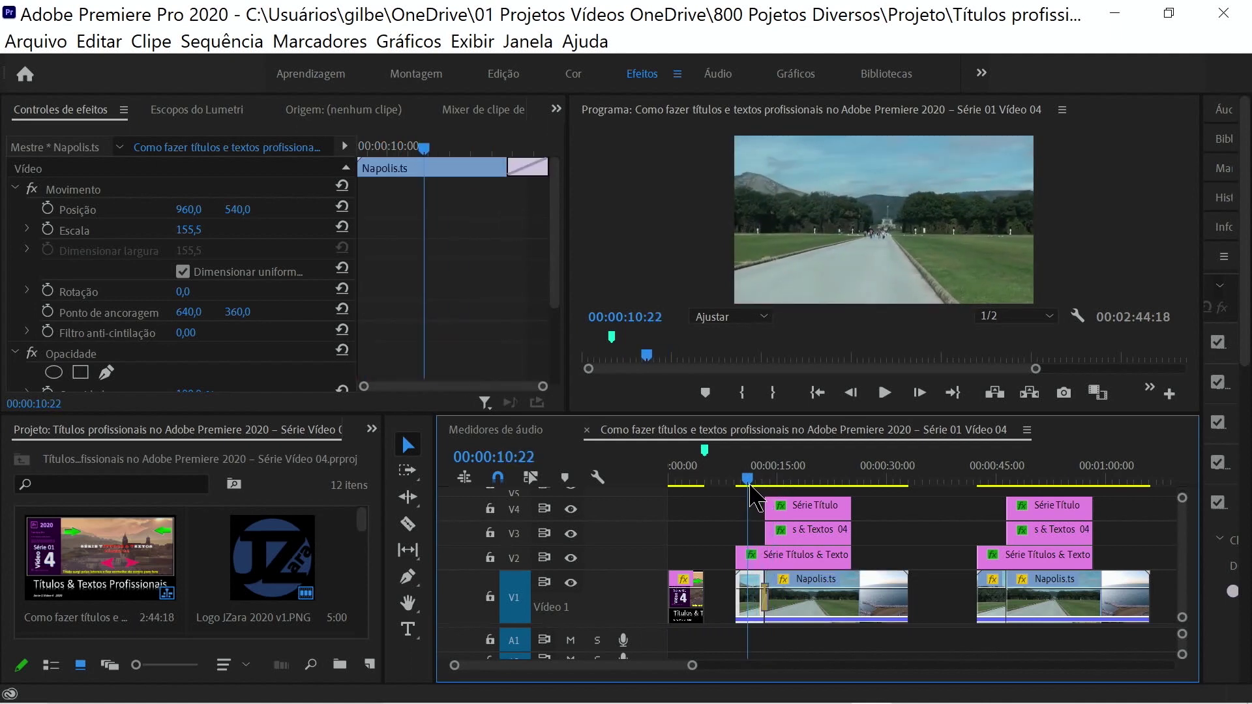
pyautogui.moveTo(750, 488)
pyautogui.mouseDown()
pyautogui.moveTo(813, 501)
pyautogui.moveTo(762, 494)
pyautogui.moveTo(994, 498)
pyautogui.mouseUp()
# Hide the Napolis footage on V1 and compare the title with V3 and V4 toggled.
pyautogui.click(571, 509)
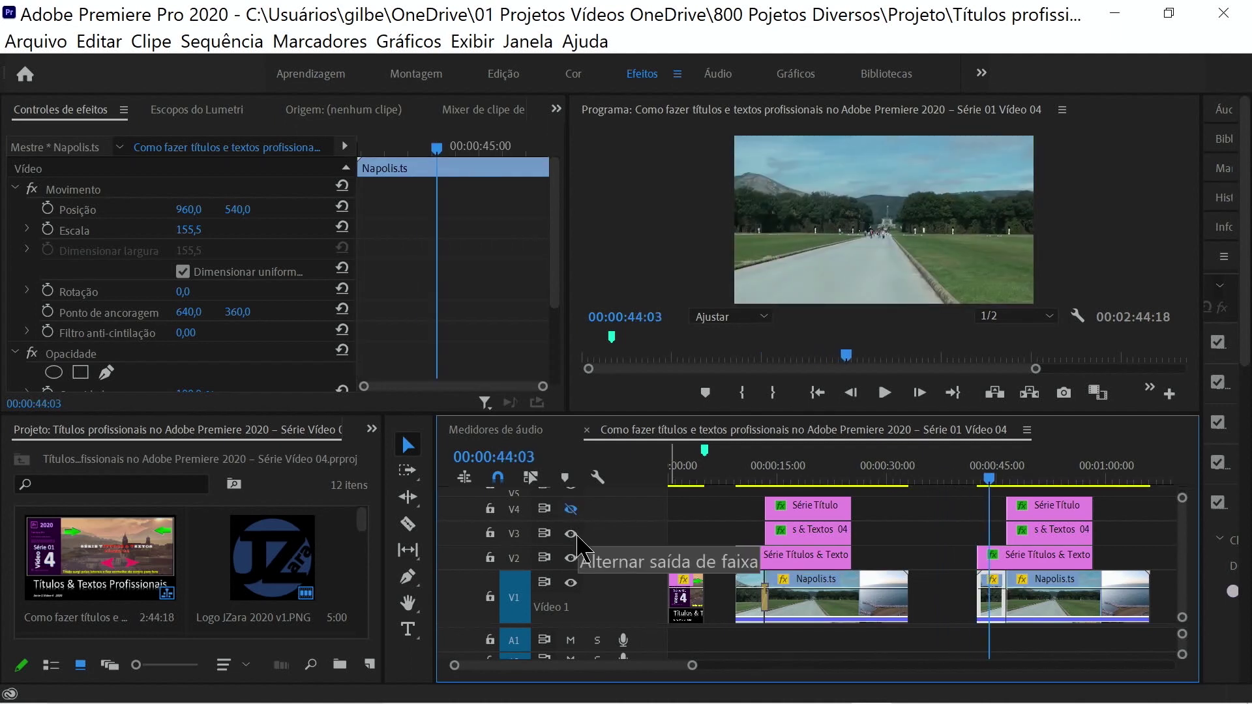
pyautogui.click(571, 534)
pyautogui.moveTo(981, 479); pyautogui.dragTo(1035, 482)
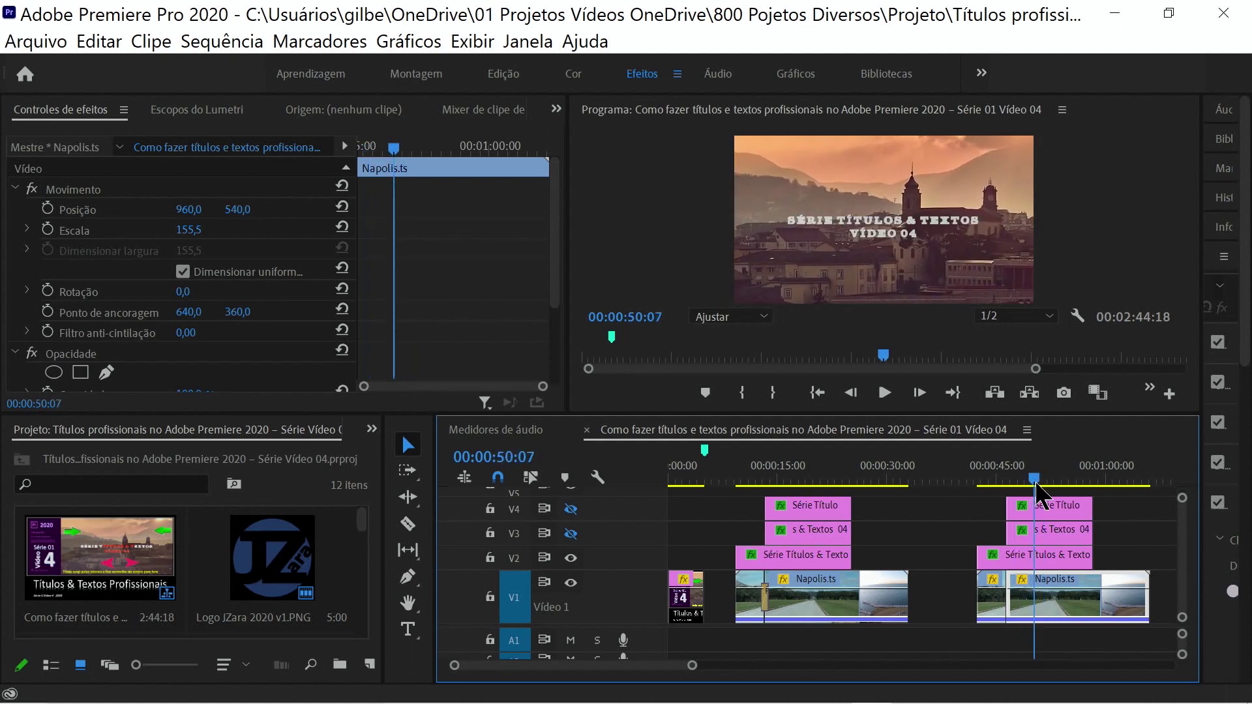
pyautogui.click(571, 582)
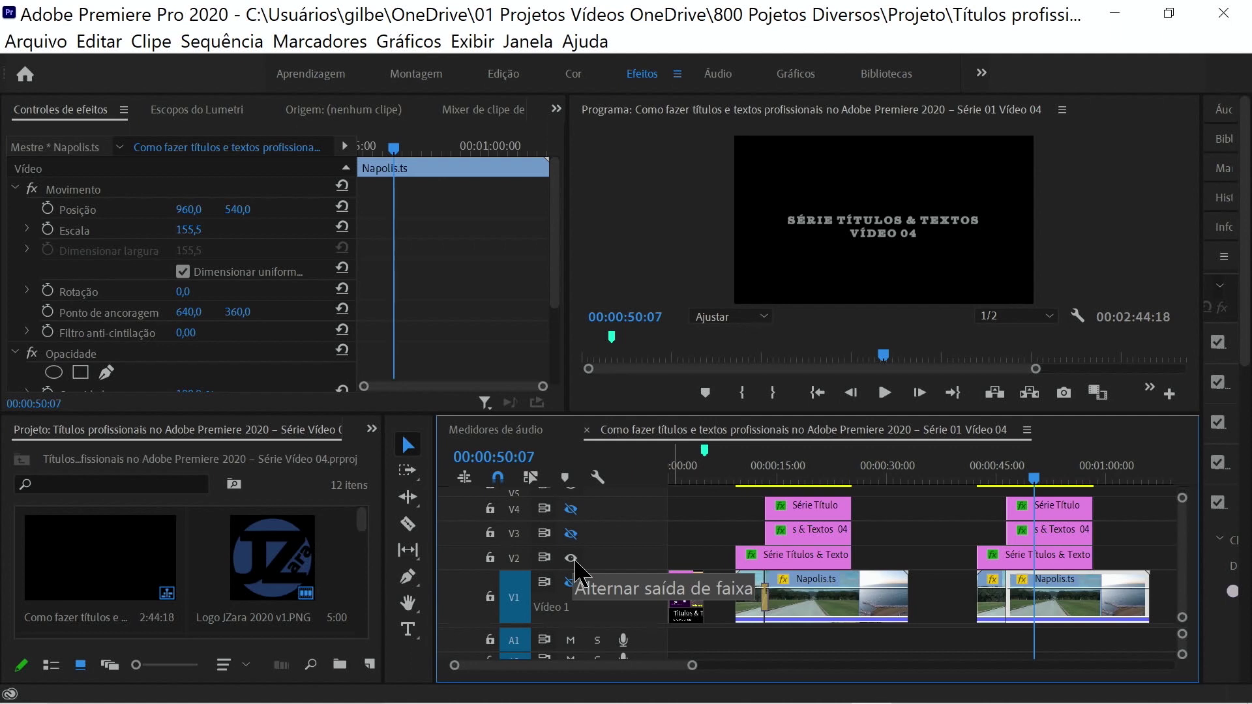
pyautogui.click(571, 533)
pyautogui.click(570, 509)
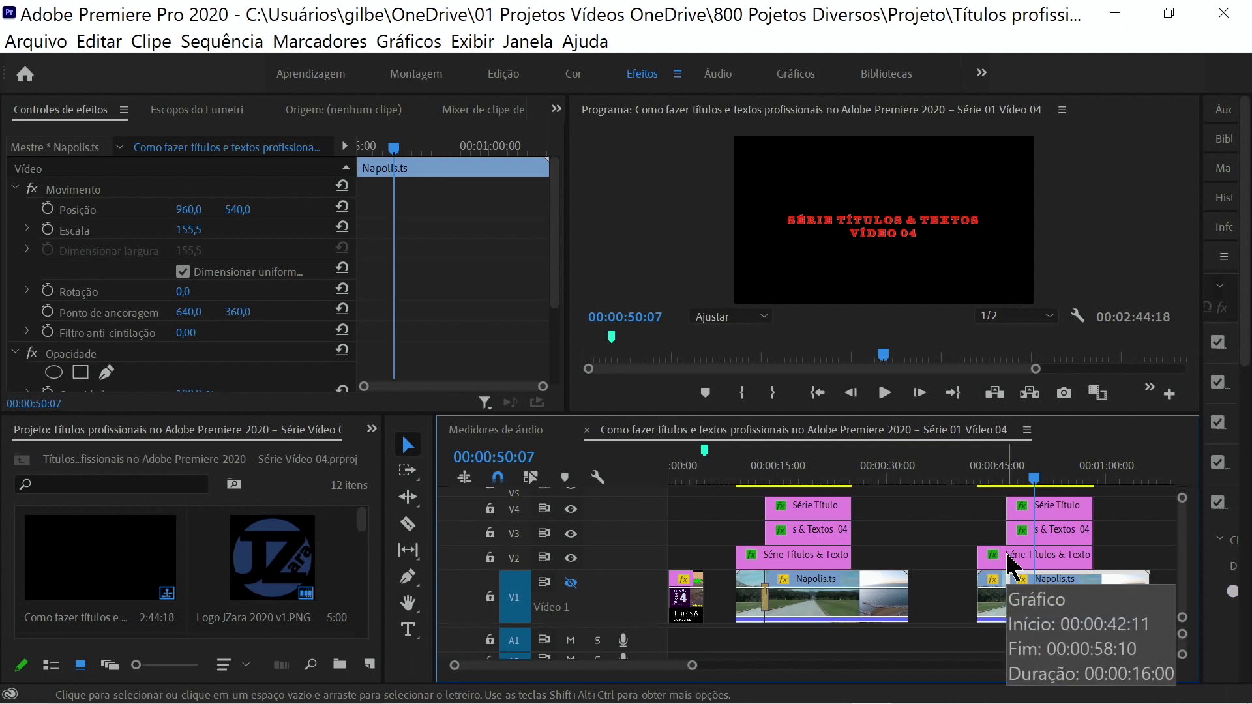
# With V3 and V4 hidden, scrub to about 49:22 and select the s & Textos 04 clip.
pyautogui.click(570, 509)
pyautogui.click(570, 534)
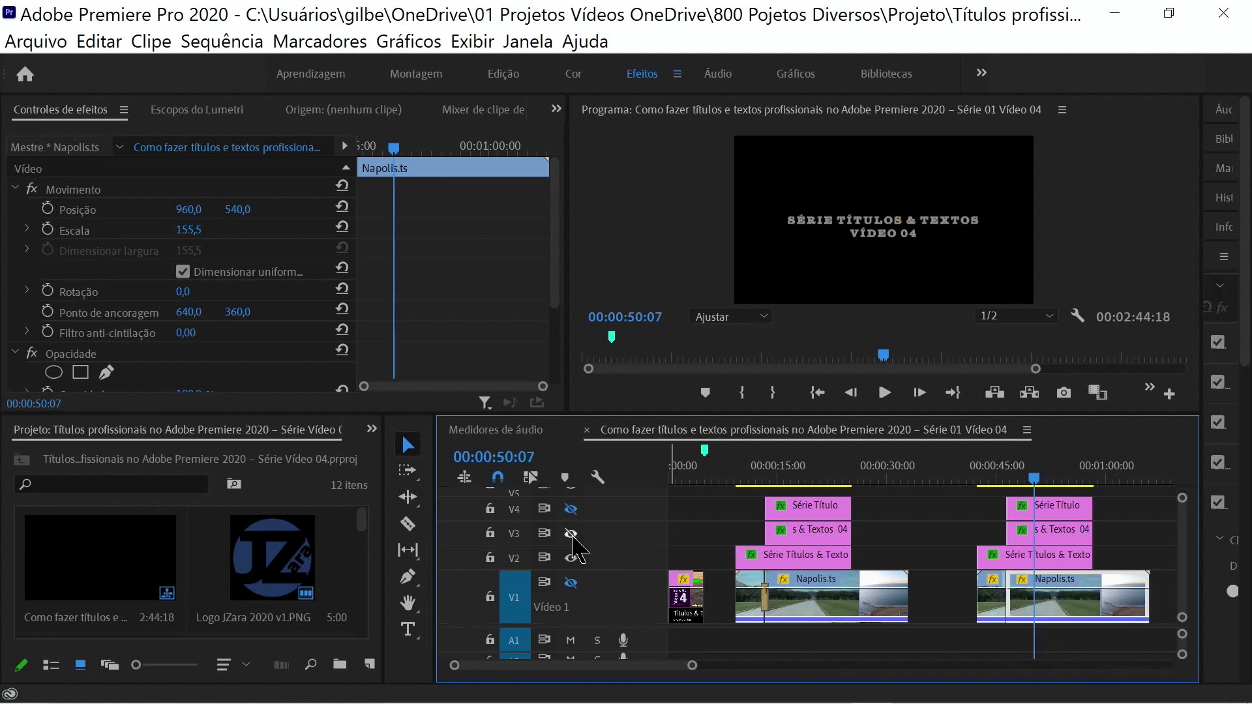
pyautogui.moveTo(1035, 479)
pyautogui.mouseDown()
pyautogui.moveTo(997, 484)
pyautogui.moveTo(1046, 489)
pyautogui.mouseUp()
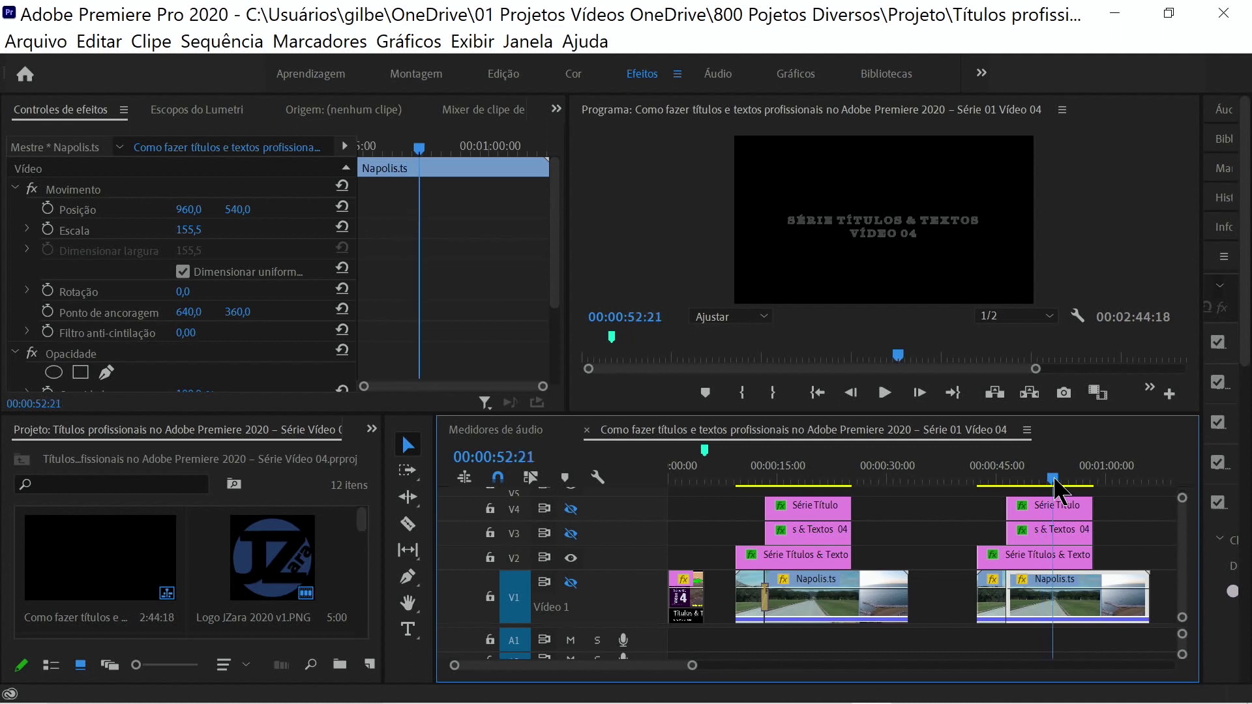
pyautogui.moveTo(1045, 489); pyautogui.dragTo(1022, 486)
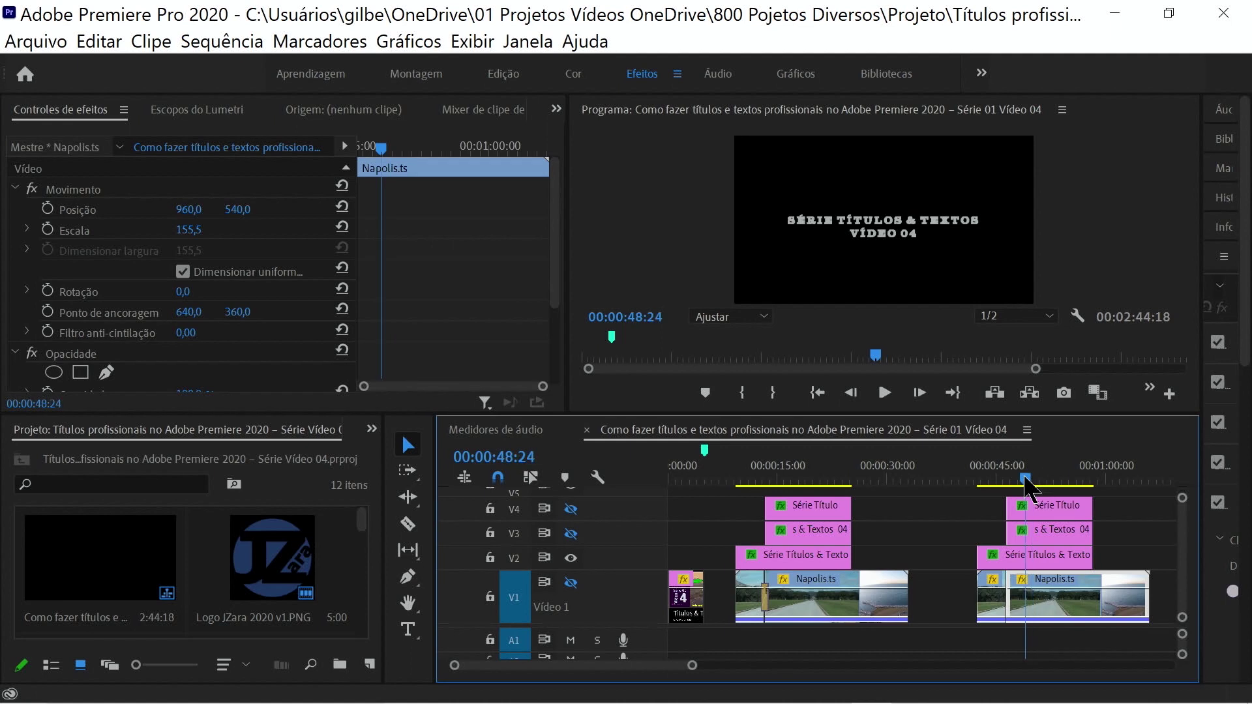
pyautogui.moveTo(1023, 486); pyautogui.dragTo(1031, 486)
pyautogui.click(1043, 525)
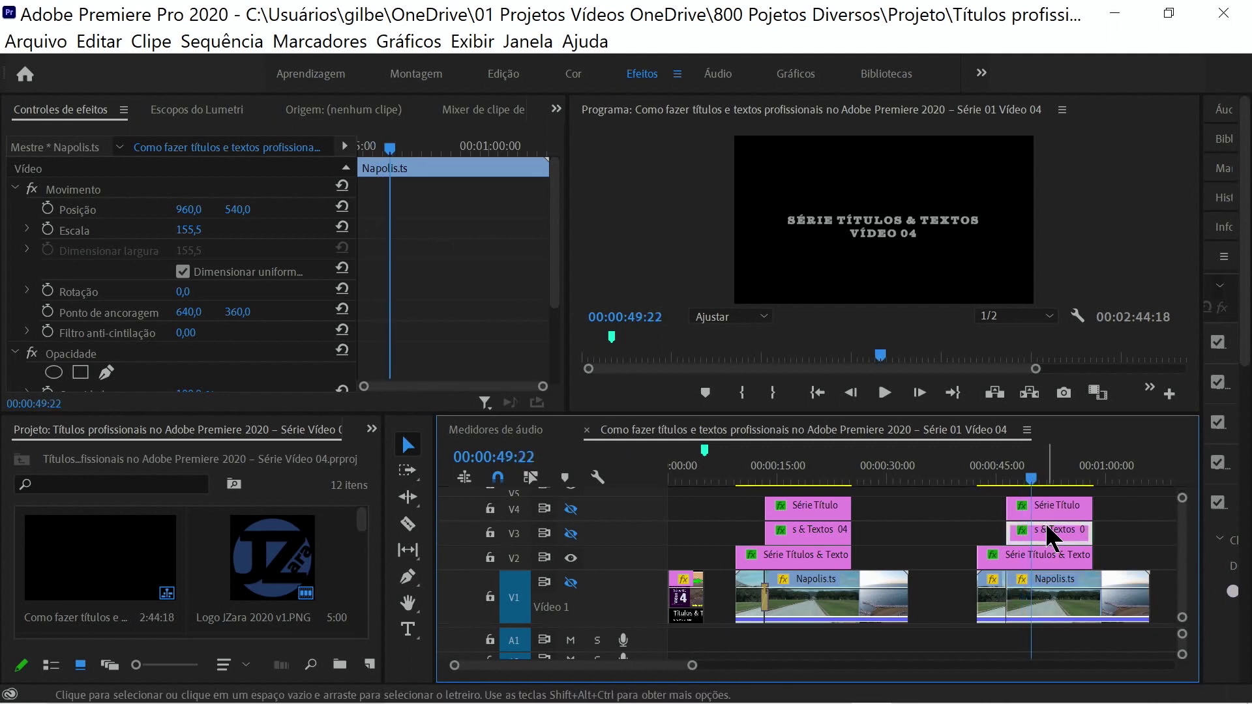
# Hide the white V2 title and compare the two red layers on V3 and V4 individually.
pyautogui.click(571, 559)
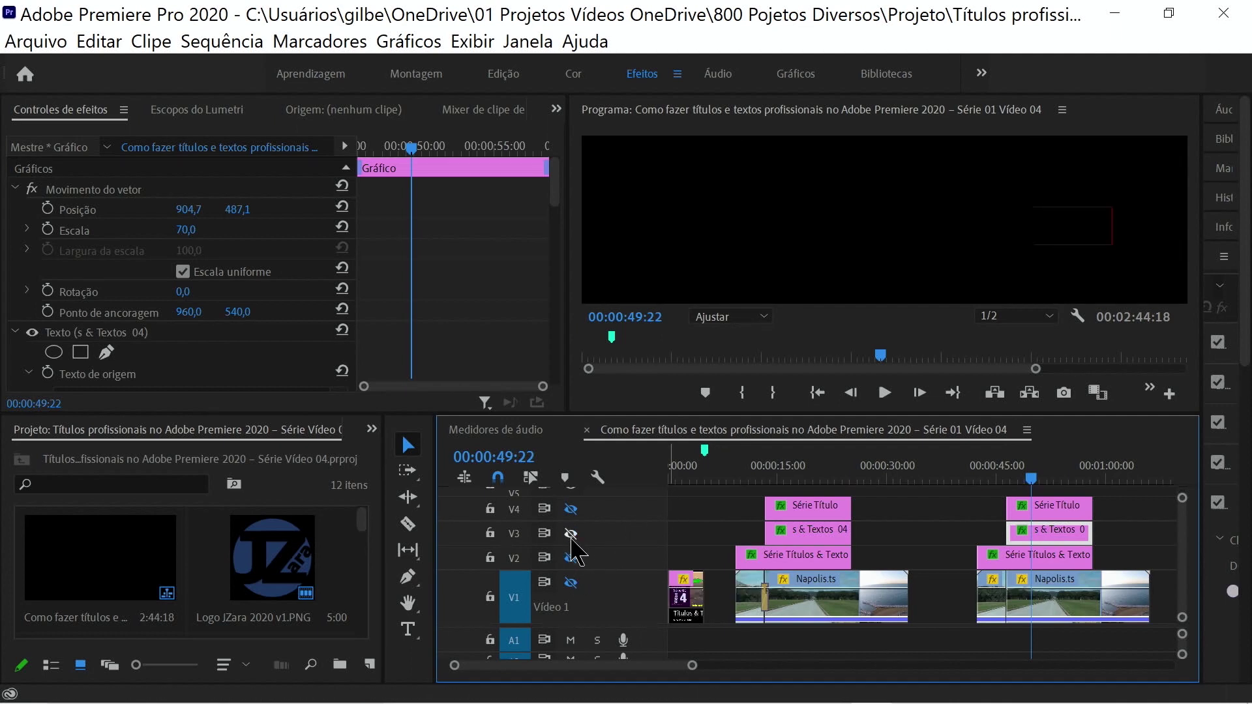
pyautogui.click(570, 535)
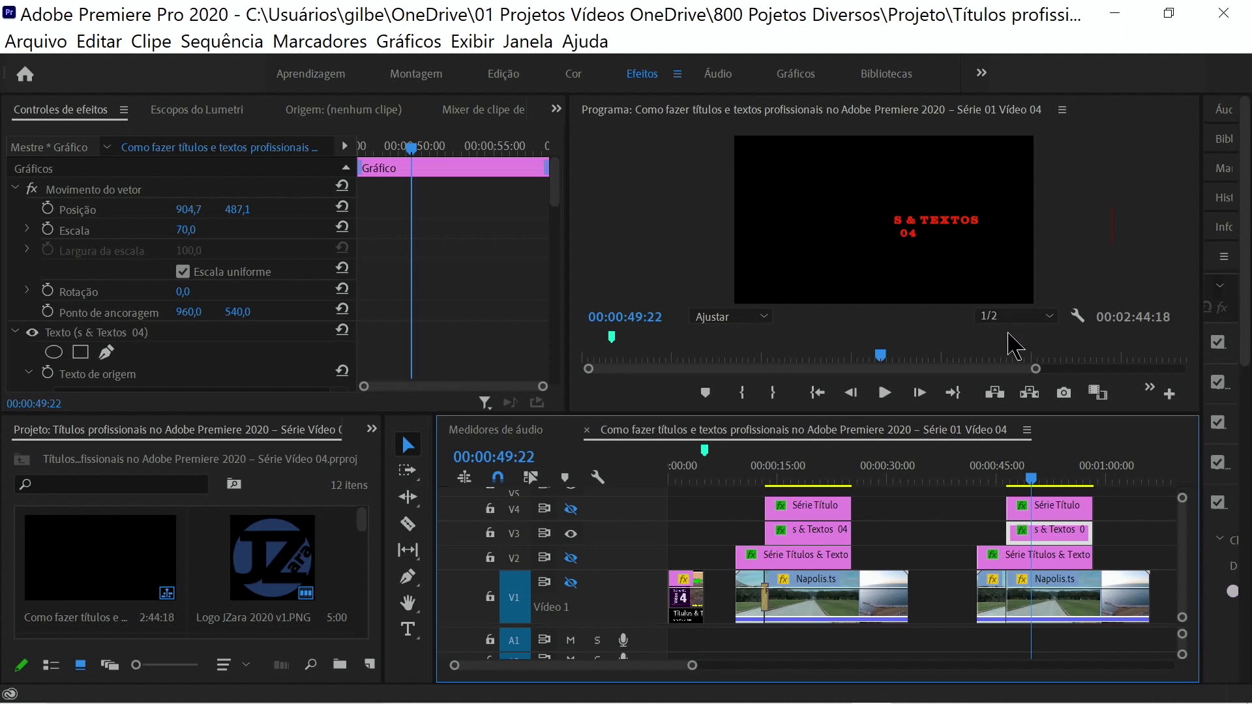
pyautogui.click(571, 511)
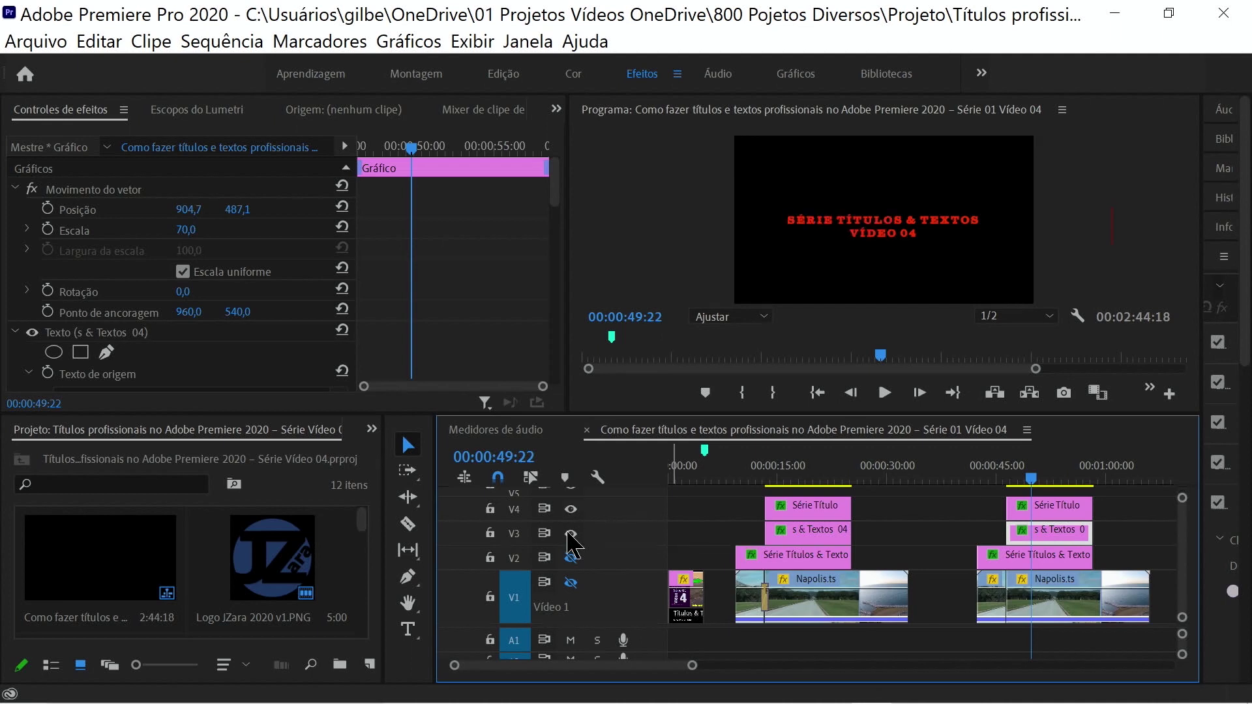
pyautogui.click(571, 534)
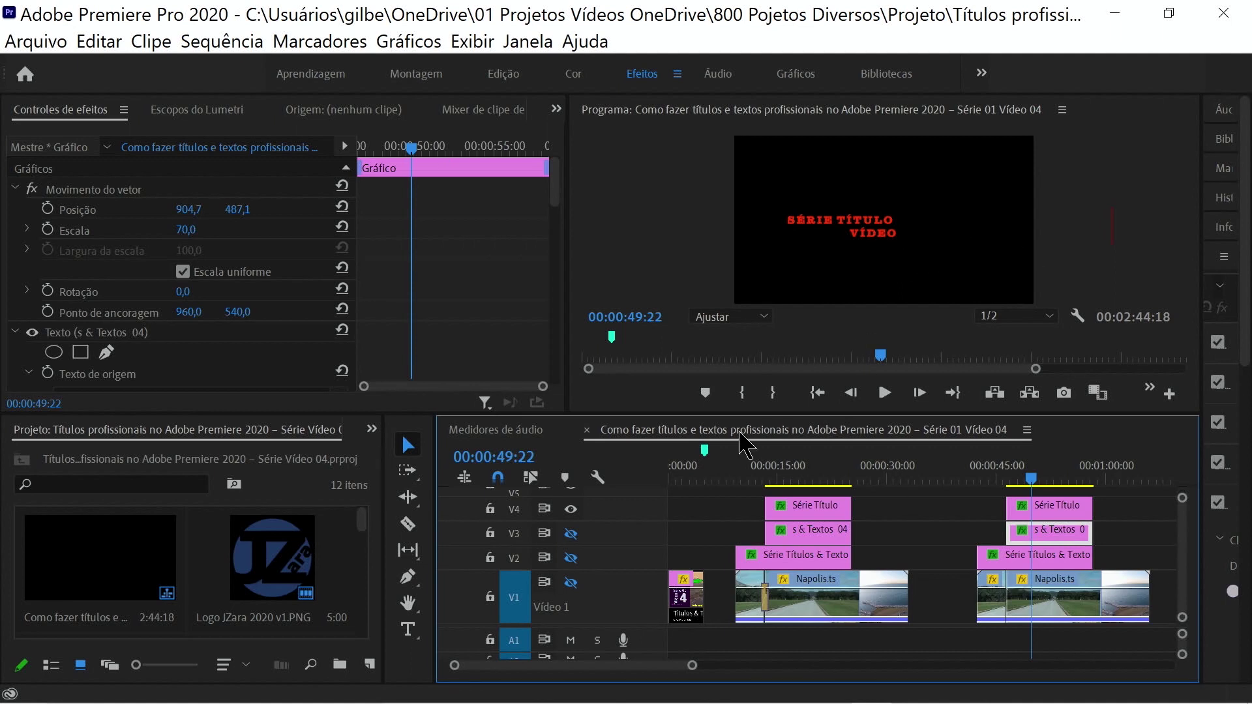
pyautogui.click(571, 533)
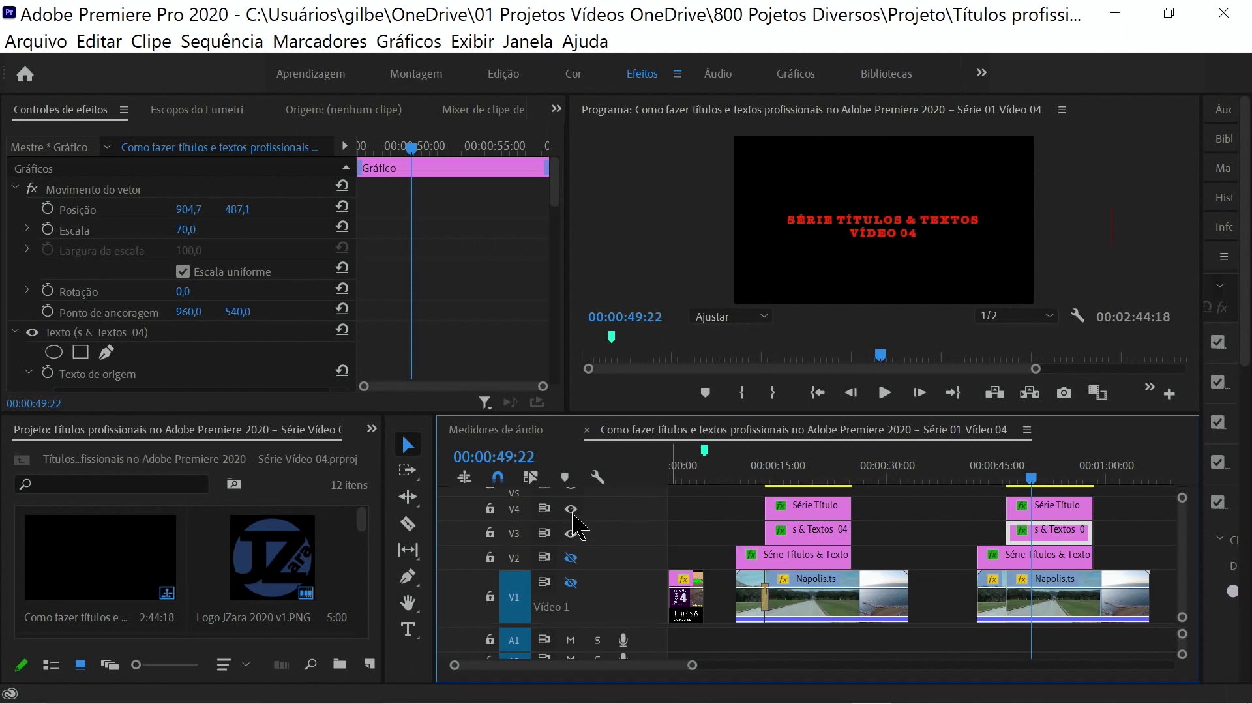
pyautogui.click(571, 510)
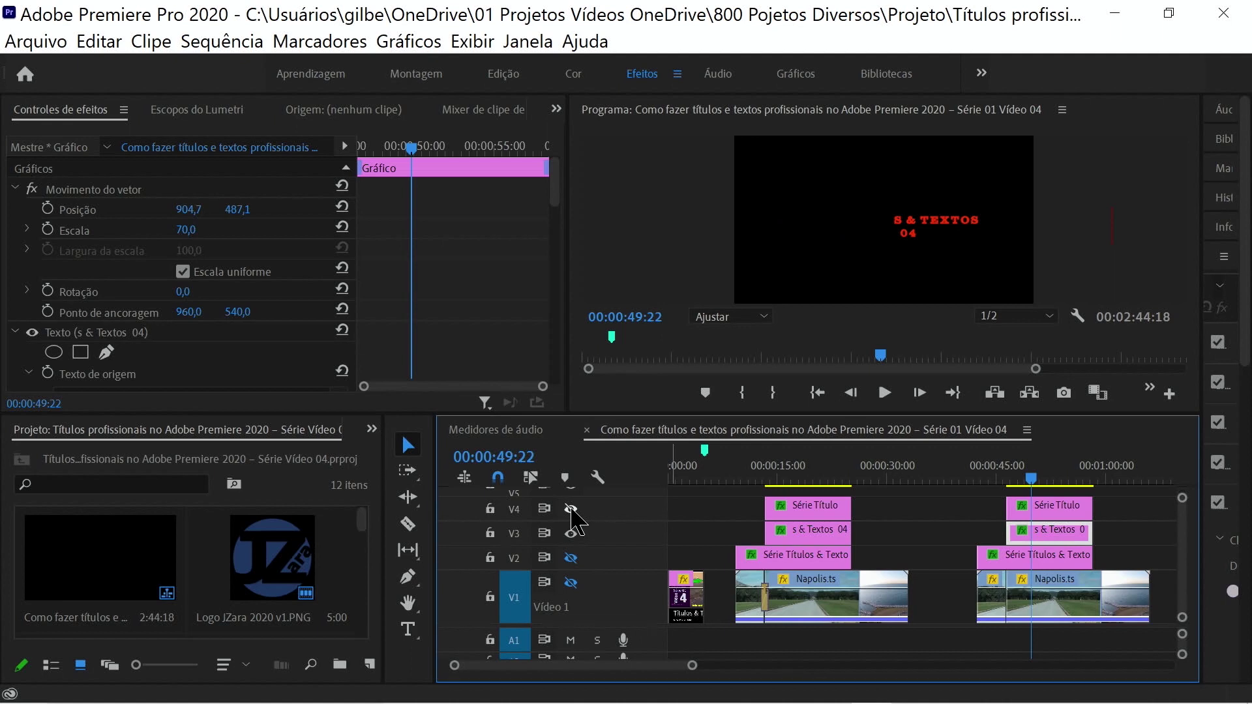
# Show both red layers, scrub to 00:00:48:07 and select the s & Textos clip.
pyautogui.click(1029, 480)
pyautogui.moveTo(1029, 479); pyautogui.dragTo(1025, 484)
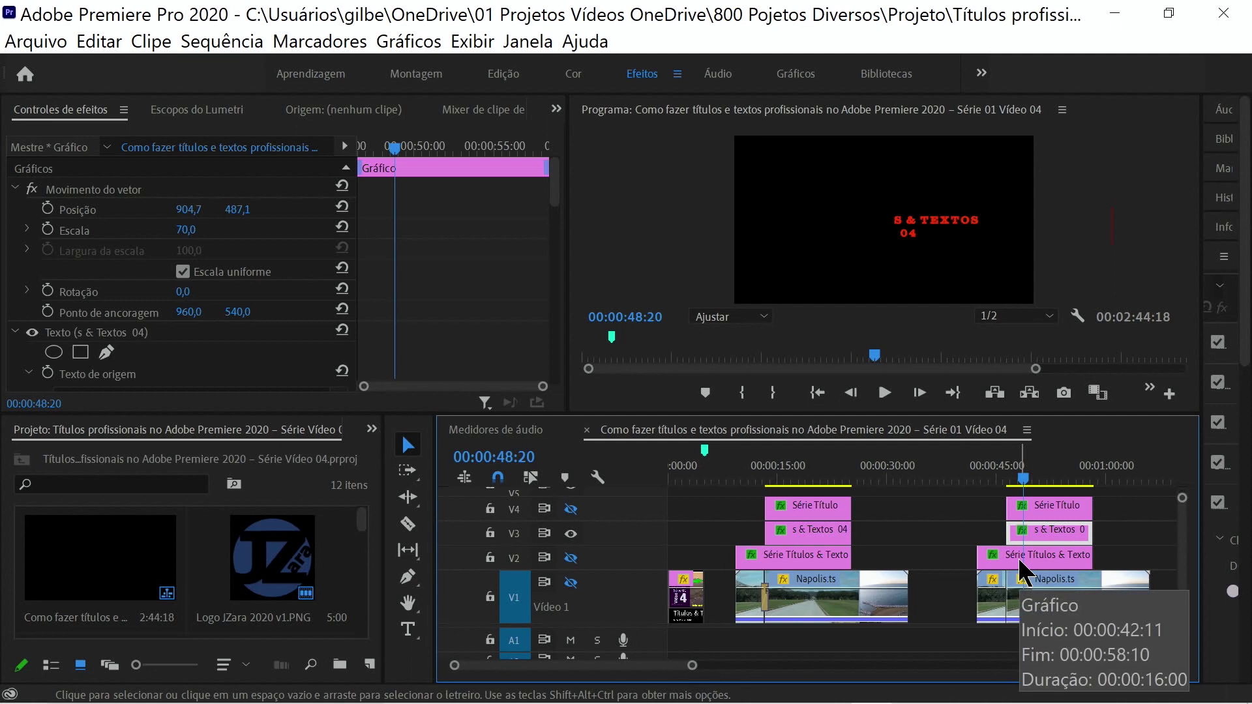
pyautogui.click(1054, 501)
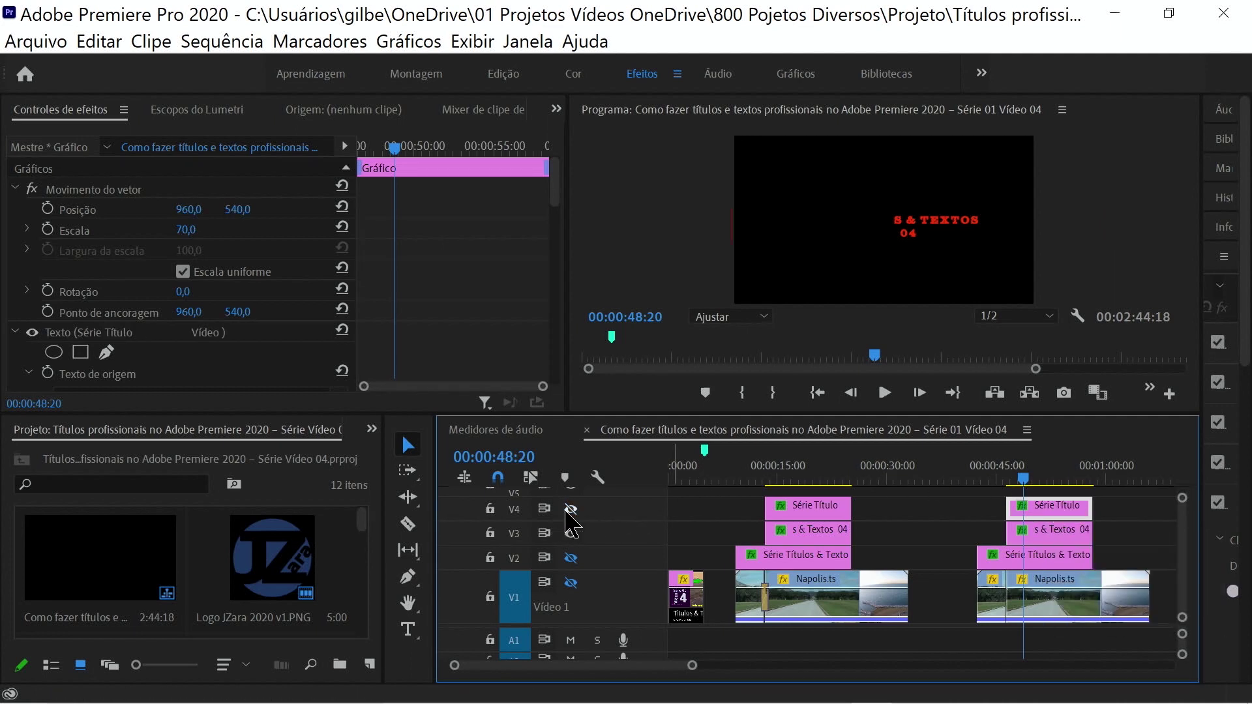
pyautogui.moveTo(566, 509); pyautogui.dragTo(571, 533)
pyautogui.click(1013, 480)
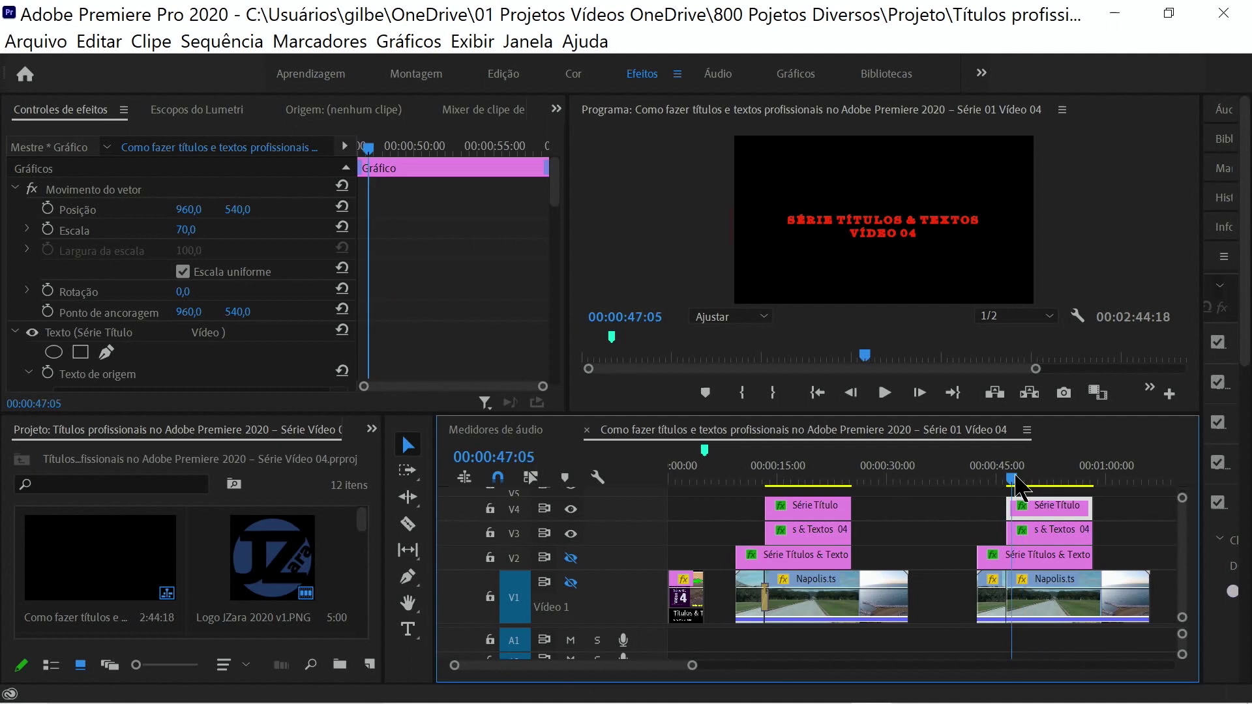
pyautogui.moveTo(1013, 480); pyautogui.dragTo(1019, 479)
pyautogui.click(1039, 525)
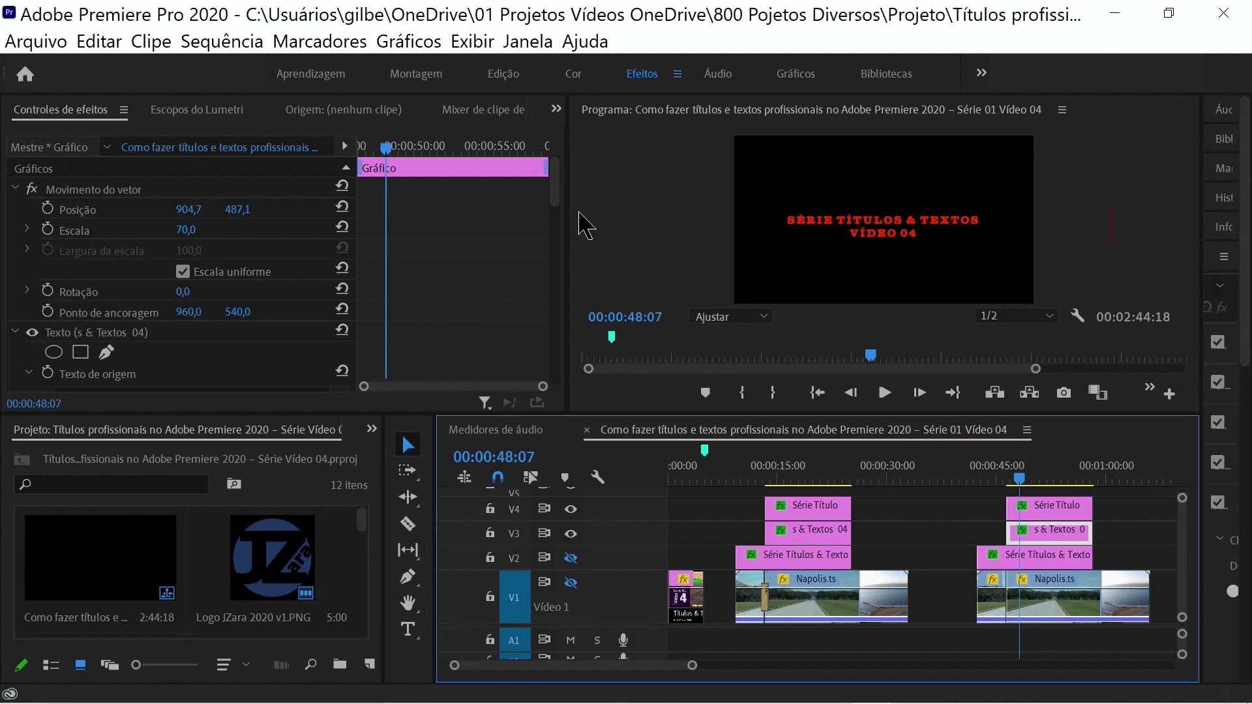
# Turn off the V4 Série Título track and scroll Effect Controls to the Opacidade section.
pyautogui.moveTo(556, 202); pyautogui.dragTo(556, 241)
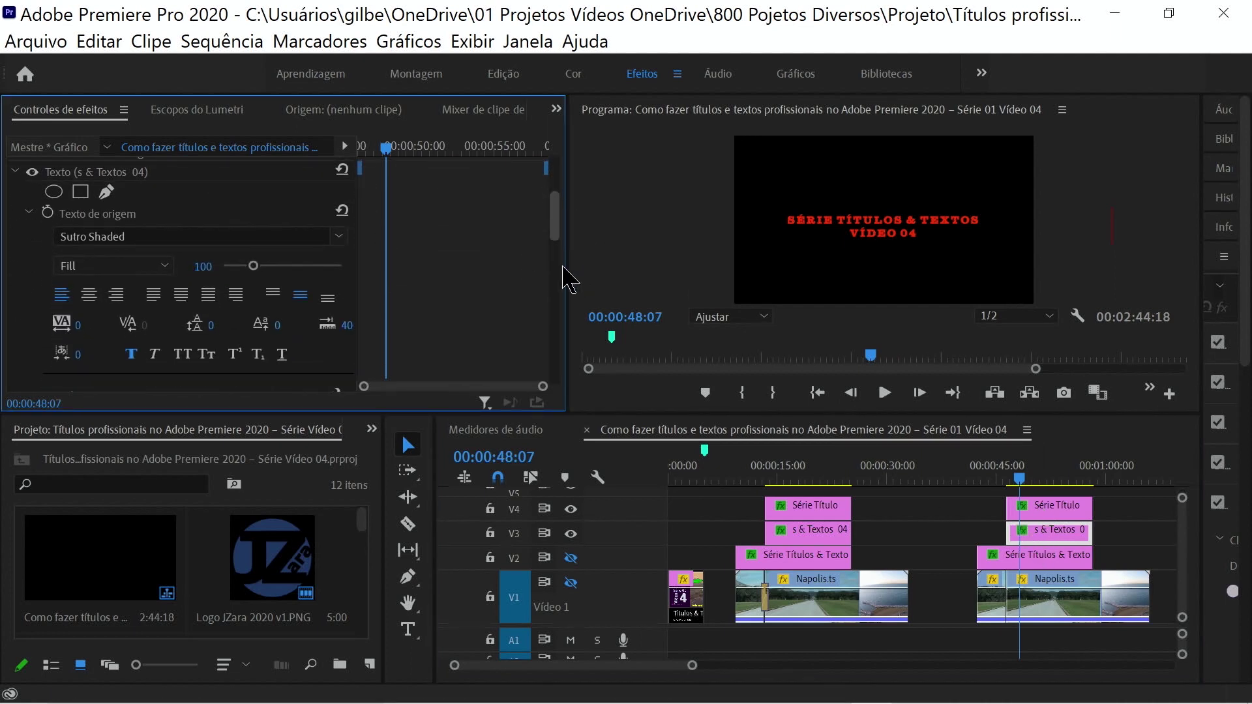
pyautogui.click(571, 508)
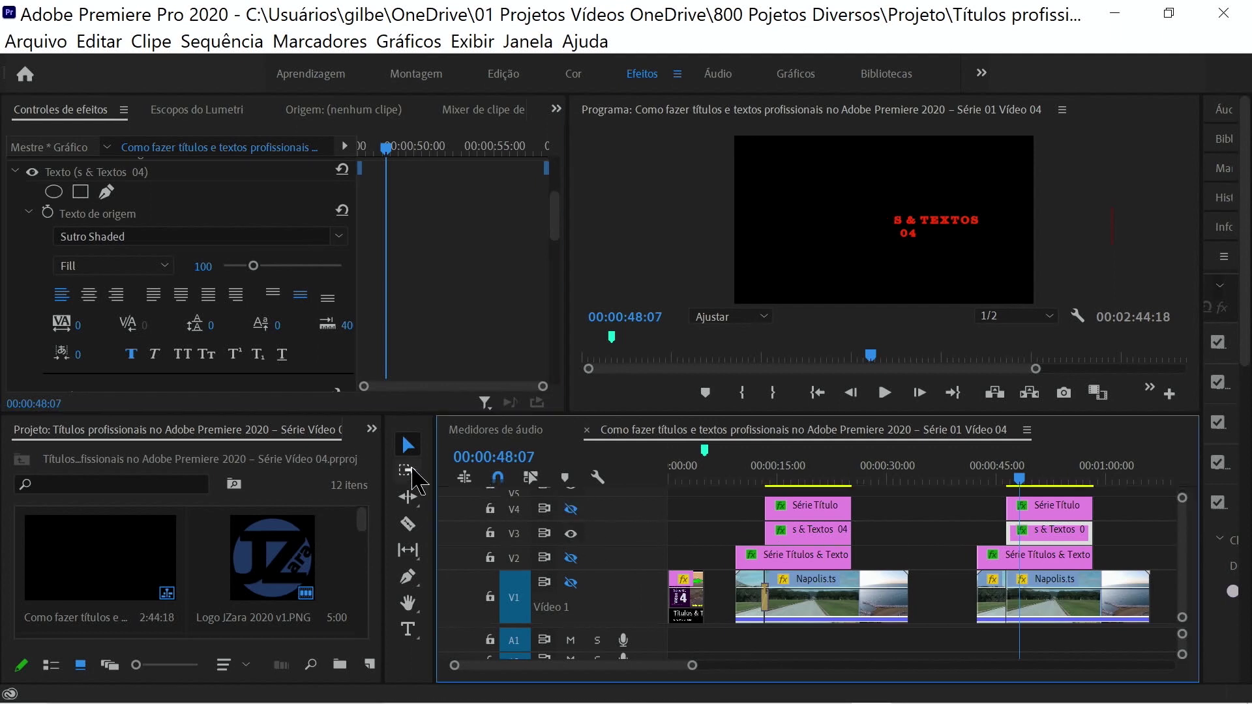
pyautogui.moveTo(552, 236); pyautogui.dragTo(553, 260)
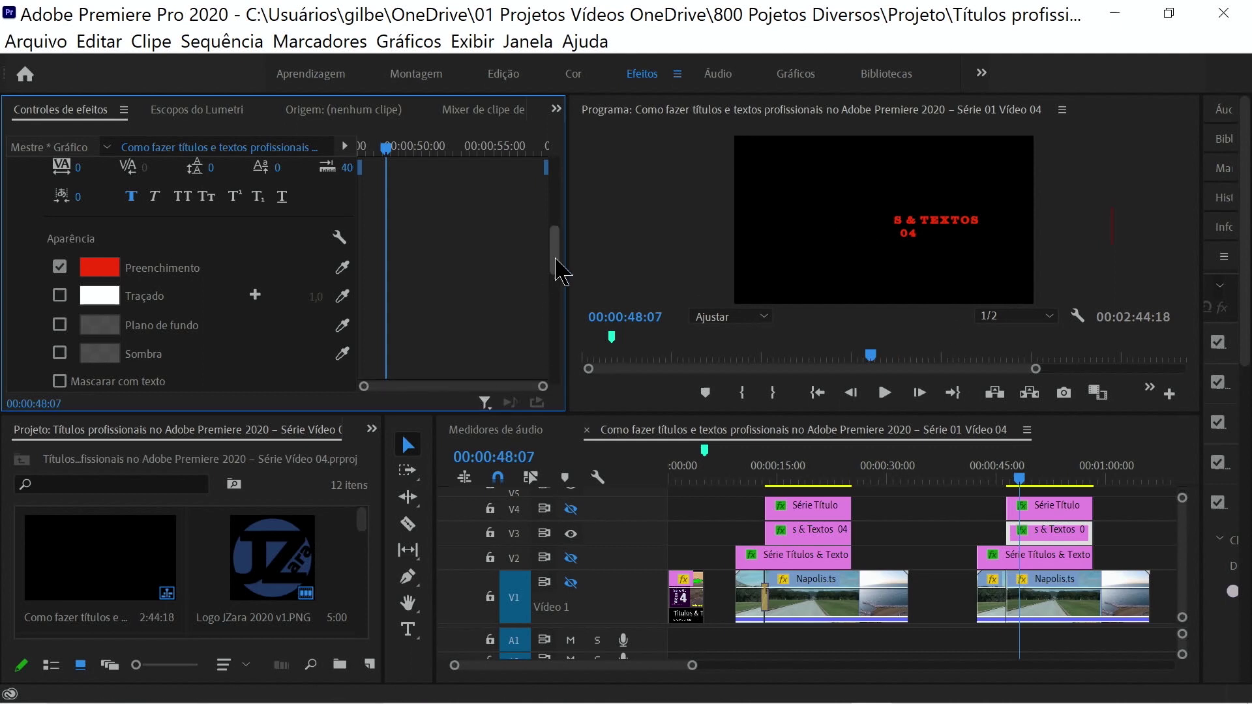
pyautogui.moveTo(556, 260); pyautogui.dragTo(553, 381)
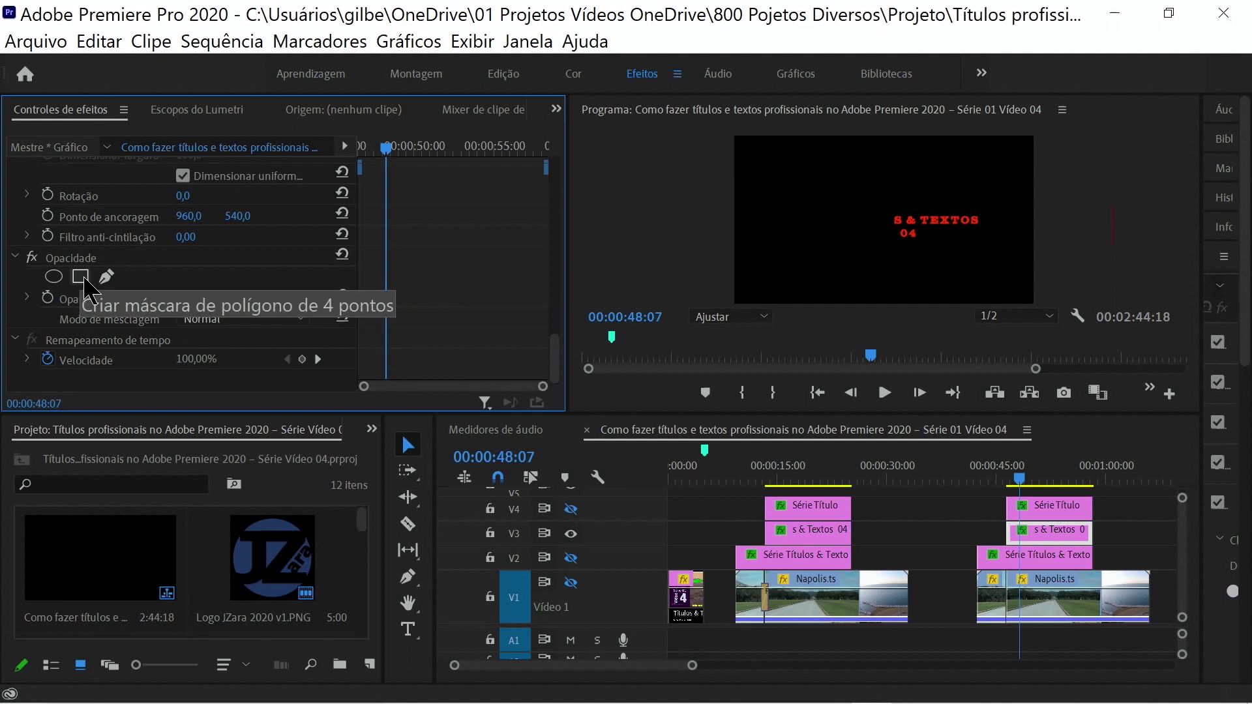
# Add a rectangle opacity mask to s & Textos 04, fit it to the text, then slide it left off.
pyautogui.click(85, 277)
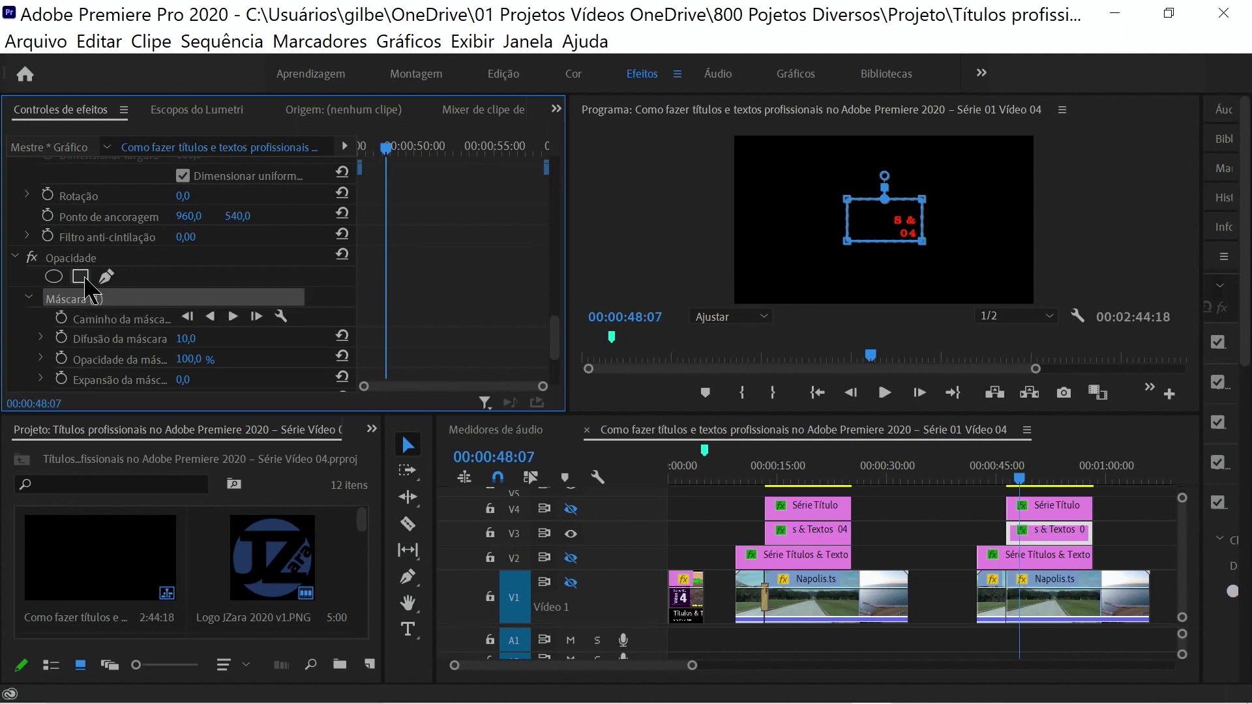
pyautogui.press('`')
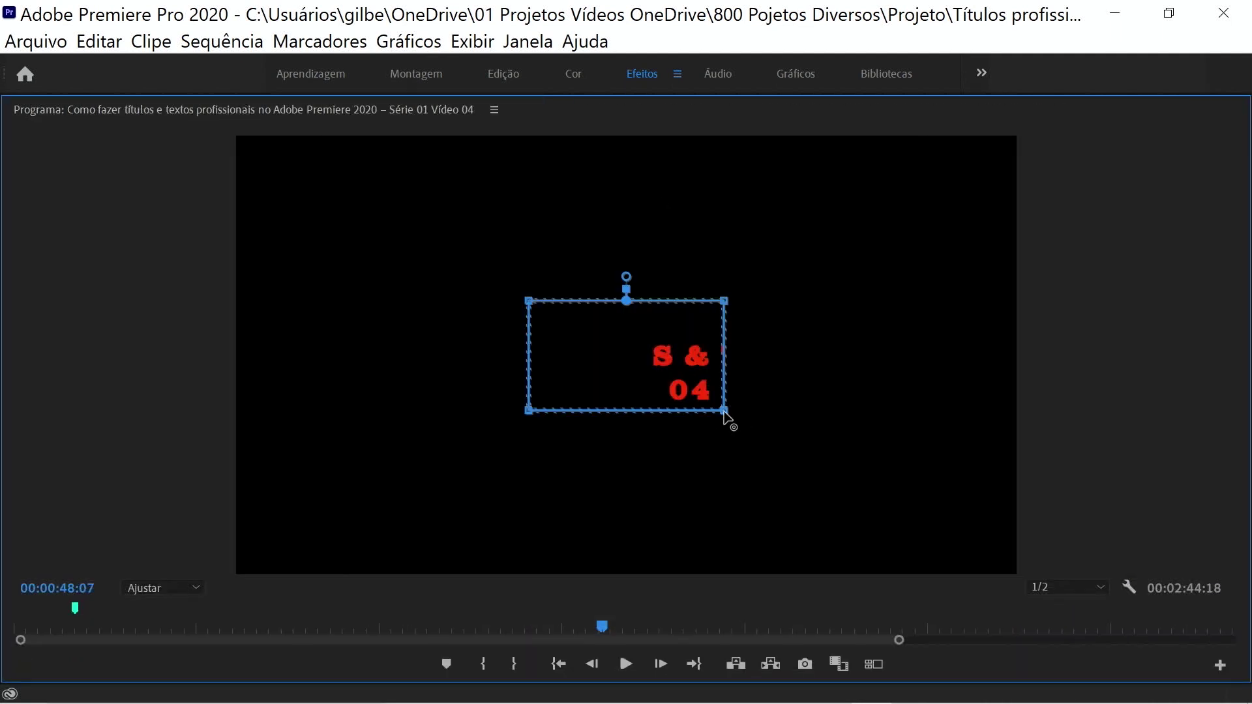
pyautogui.moveTo(726, 304); pyautogui.dragTo(946, 307)
pyautogui.moveTo(722, 414); pyautogui.dragTo(937, 419)
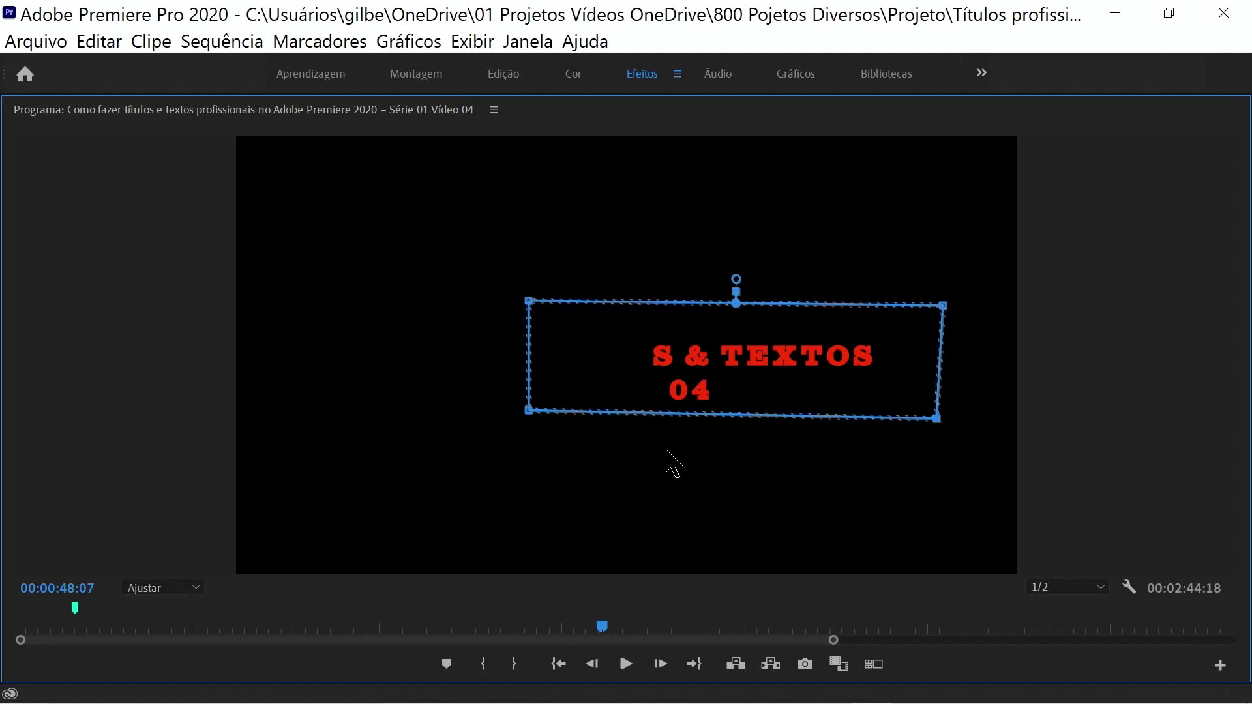
pyautogui.moveTo(532, 414); pyautogui.dragTo(534, 421)
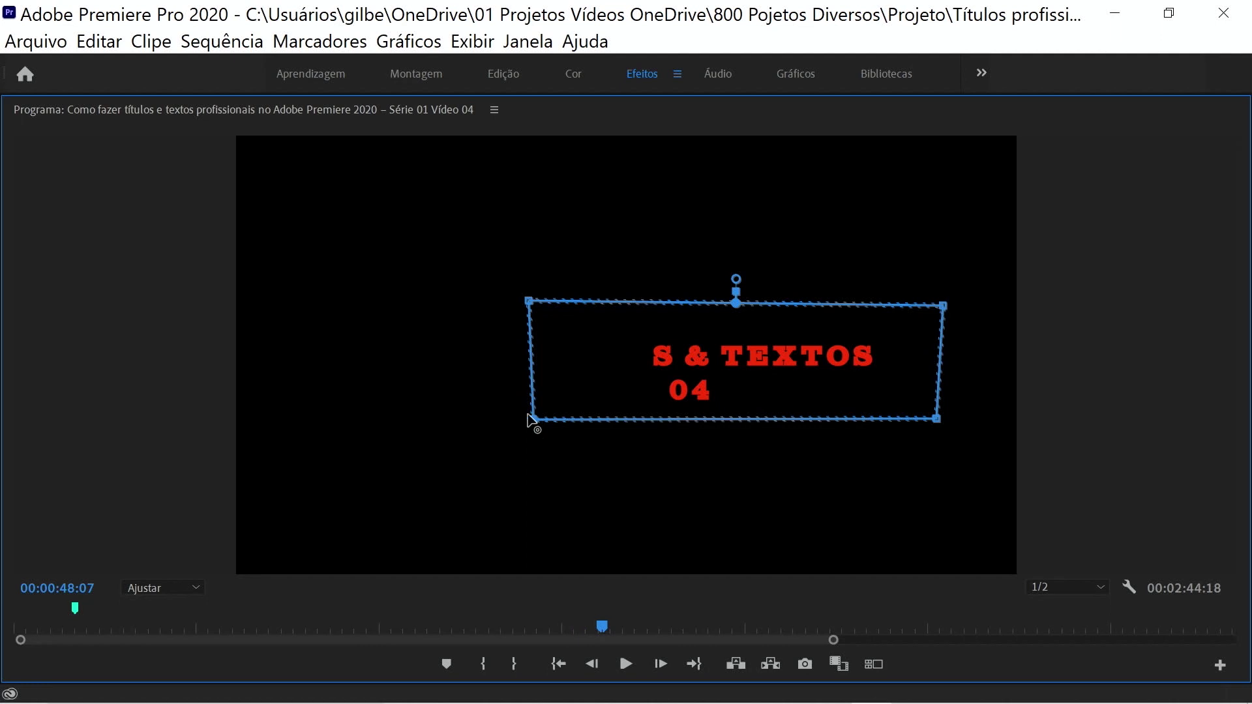
pyautogui.moveTo(297, 367); pyautogui.dragTo(297, 367)
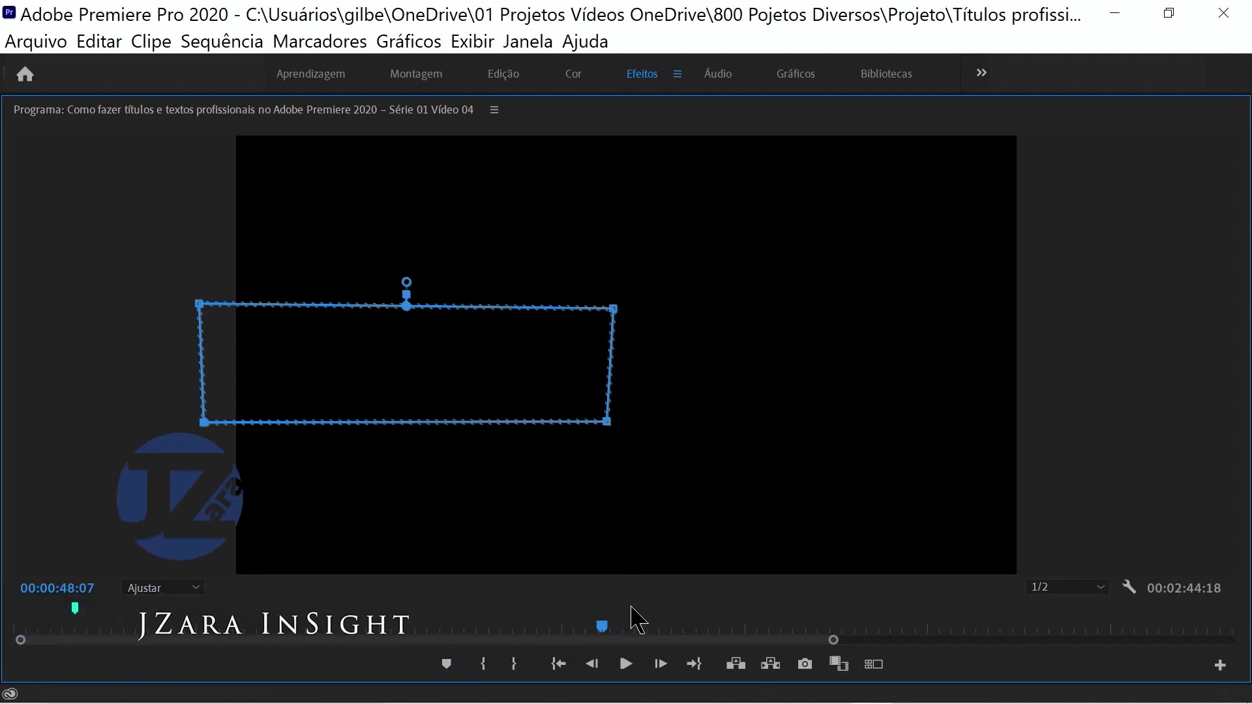
pyautogui.press('`')
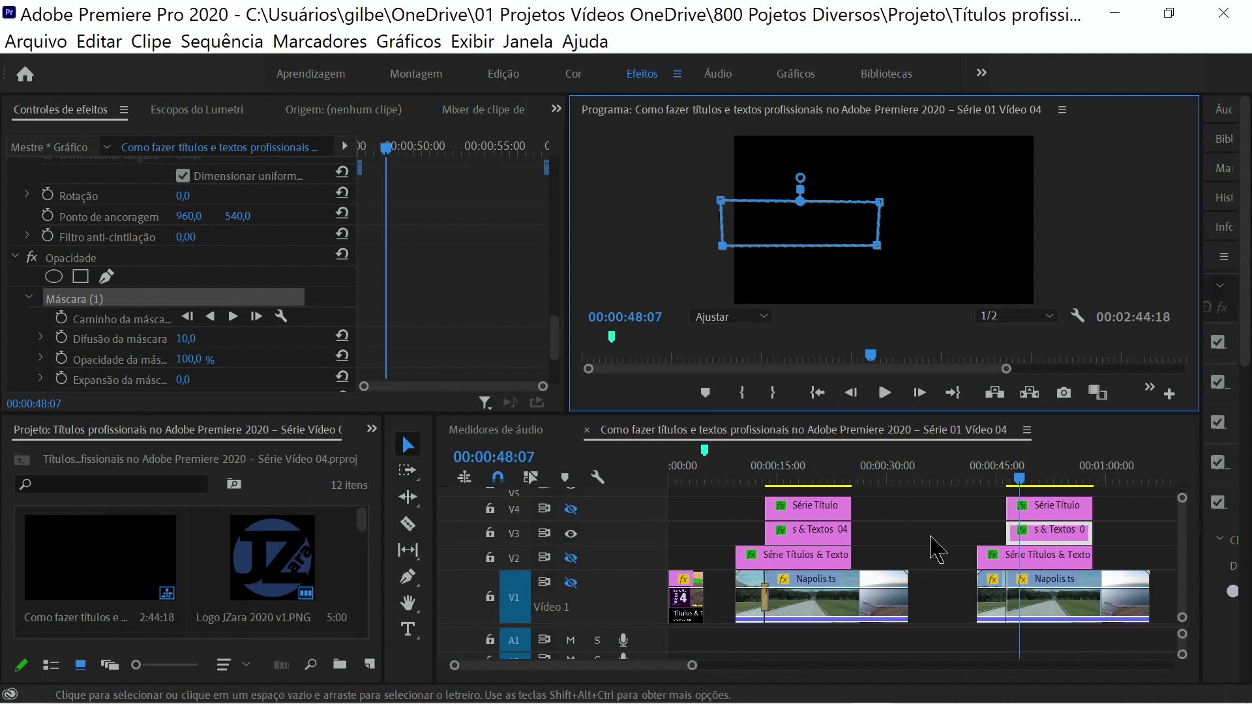
# Leave only the red Série Título track visible and select its second clip on V4.
pyautogui.click(570, 557)
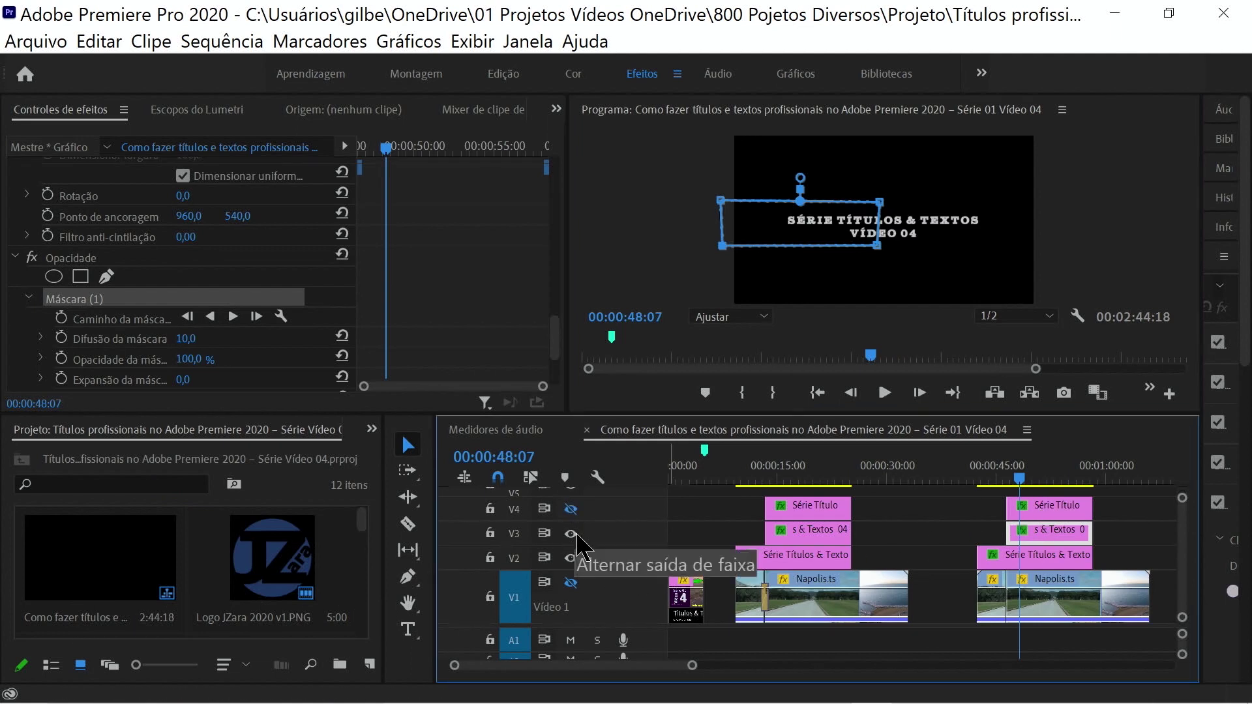
pyautogui.click(571, 510)
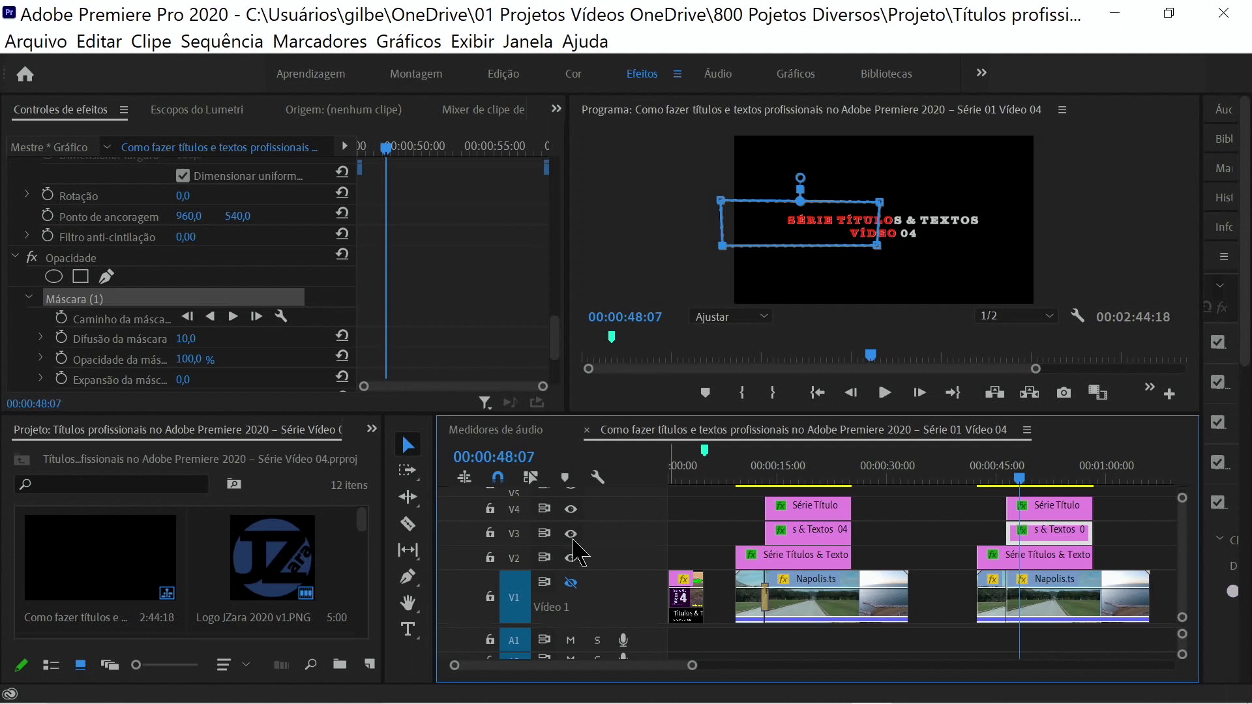
pyautogui.click(571, 534)
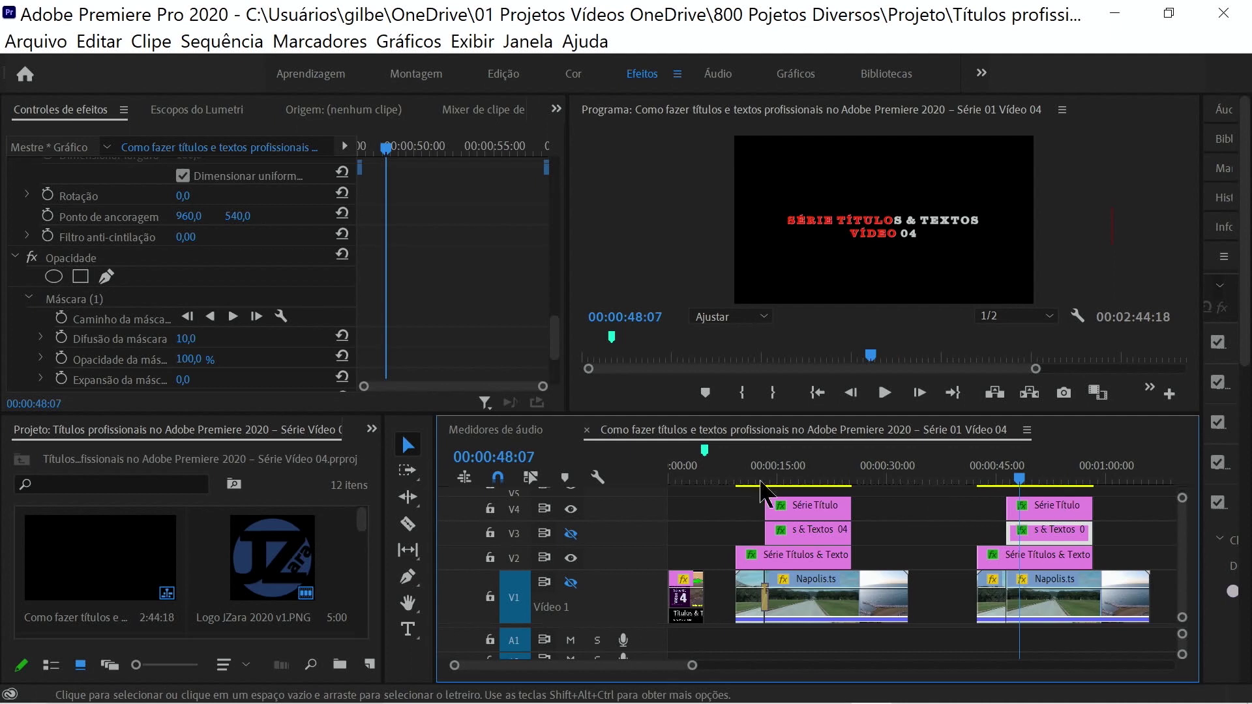
pyautogui.click(1046, 506)
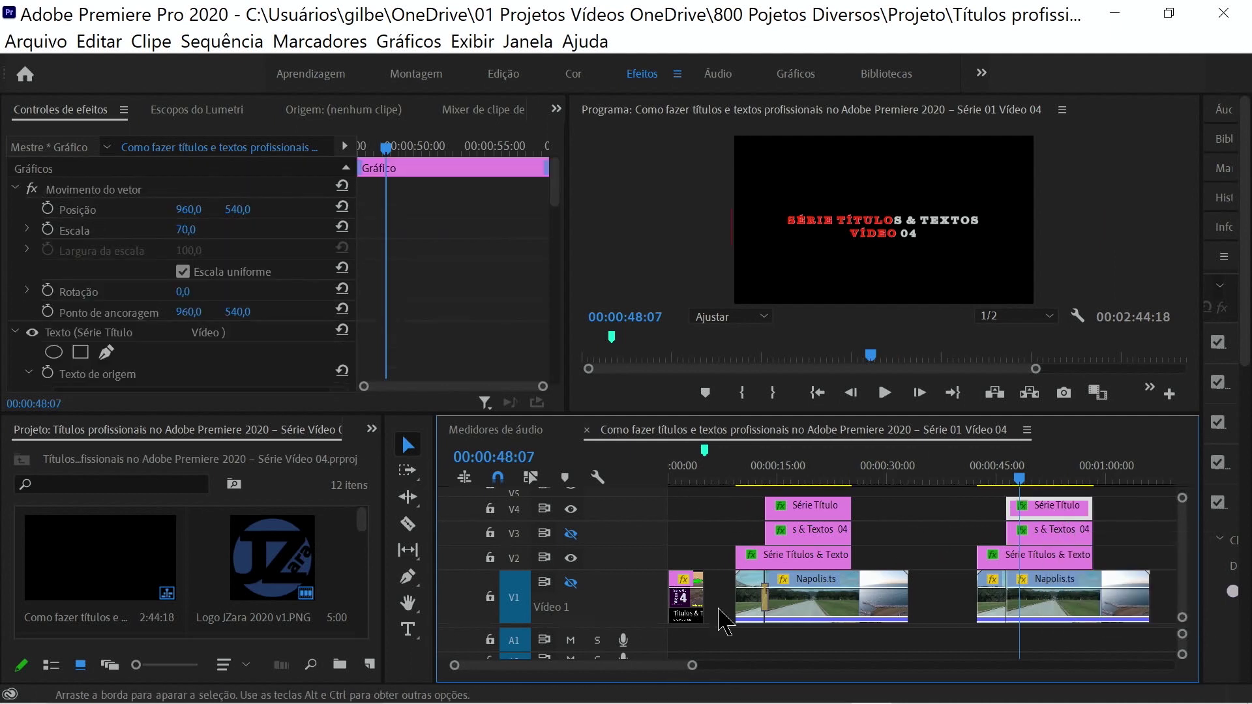
pyautogui.click(572, 557)
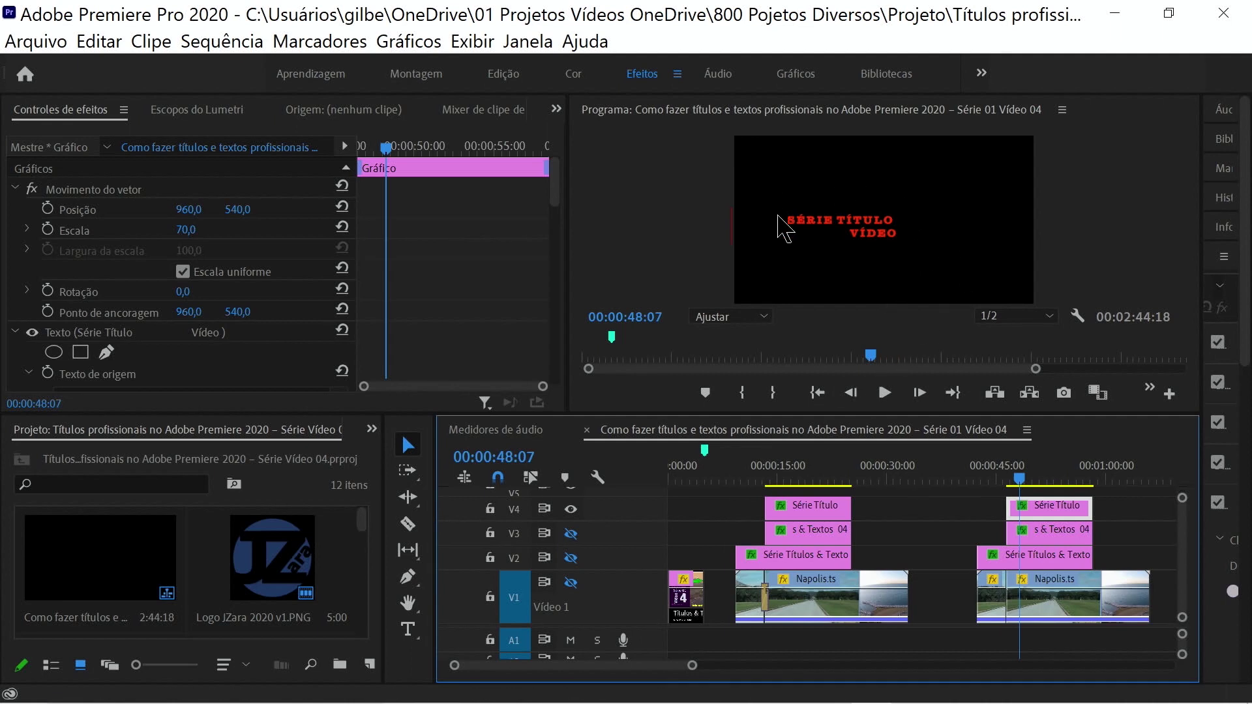
# Add a rectangle opacity mask to Série Título, size it over the text, then shift it right off.
pyautogui.moveTo(553, 195); pyautogui.dragTo(555, 274)
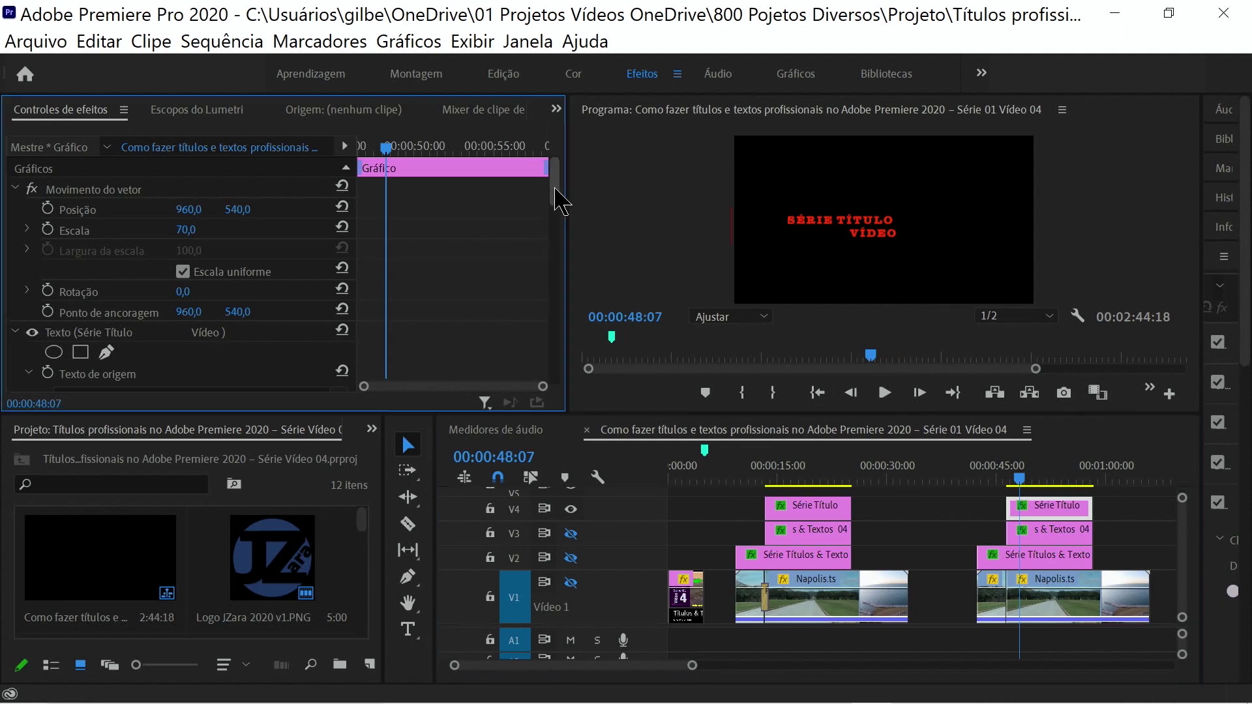
pyautogui.scroll(-5, 104, 326)
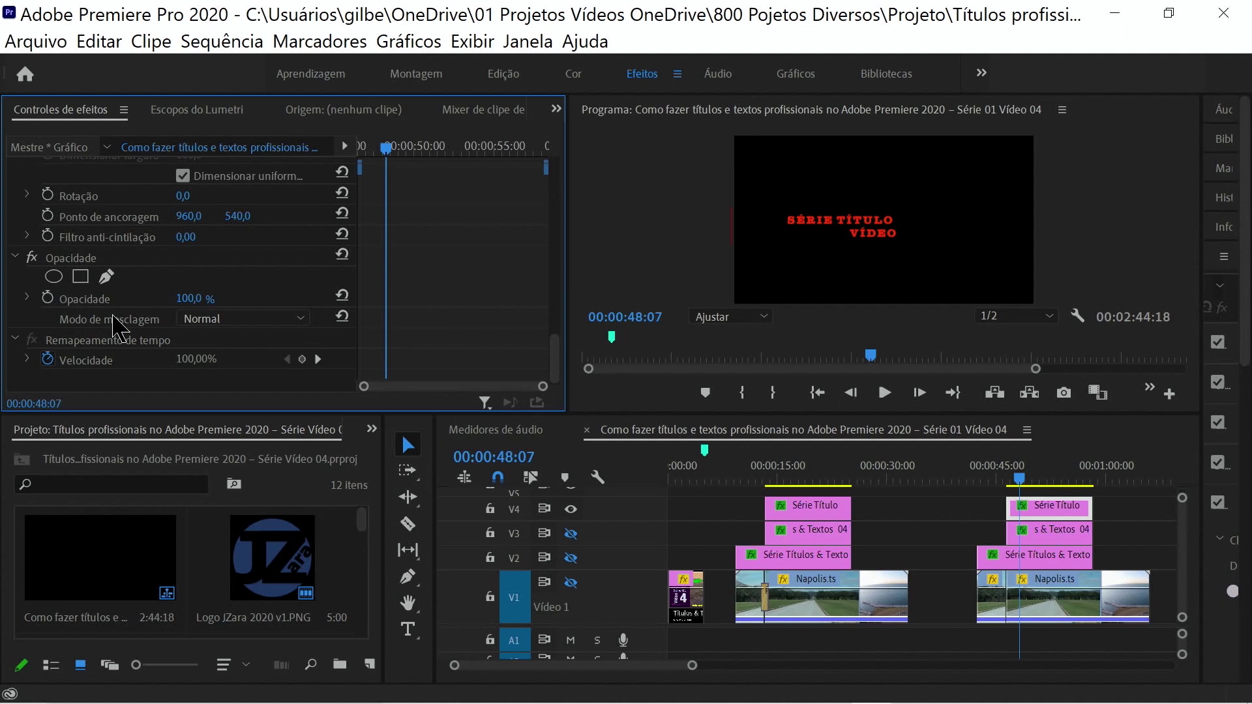
pyautogui.click(80, 277)
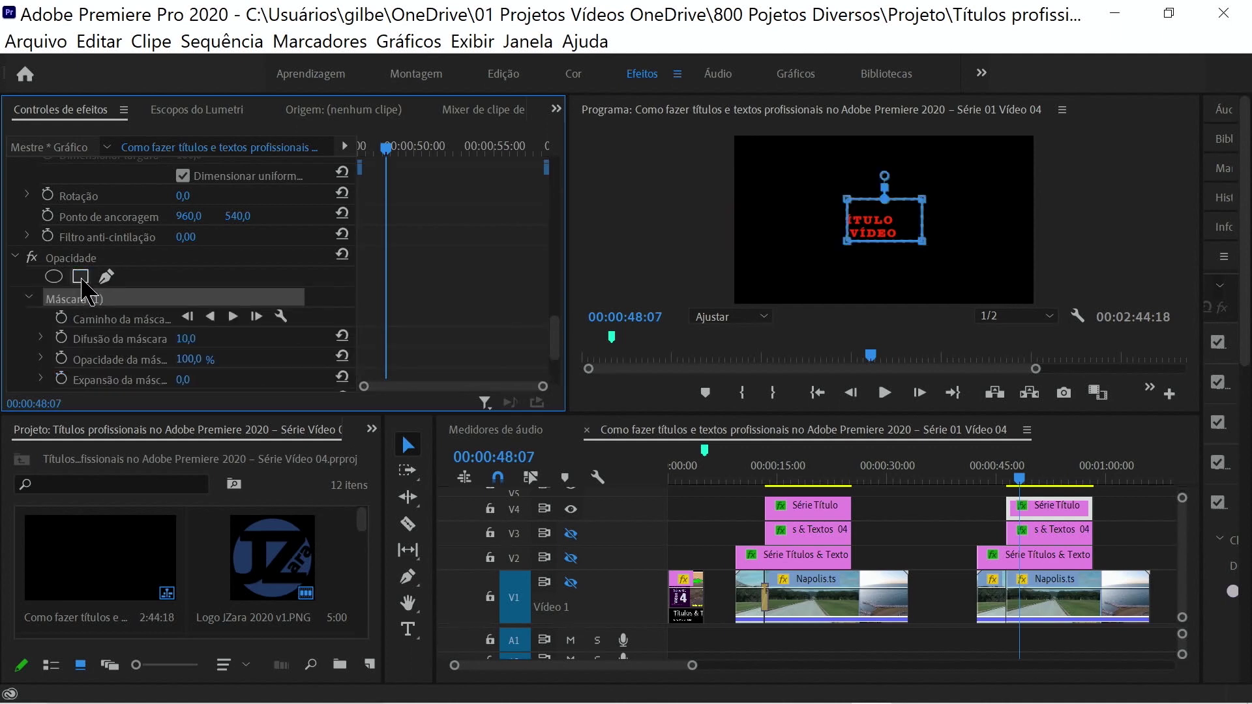
pyautogui.press('`')
pyautogui.moveTo(569, 341); pyautogui.dragTo(392, 341)
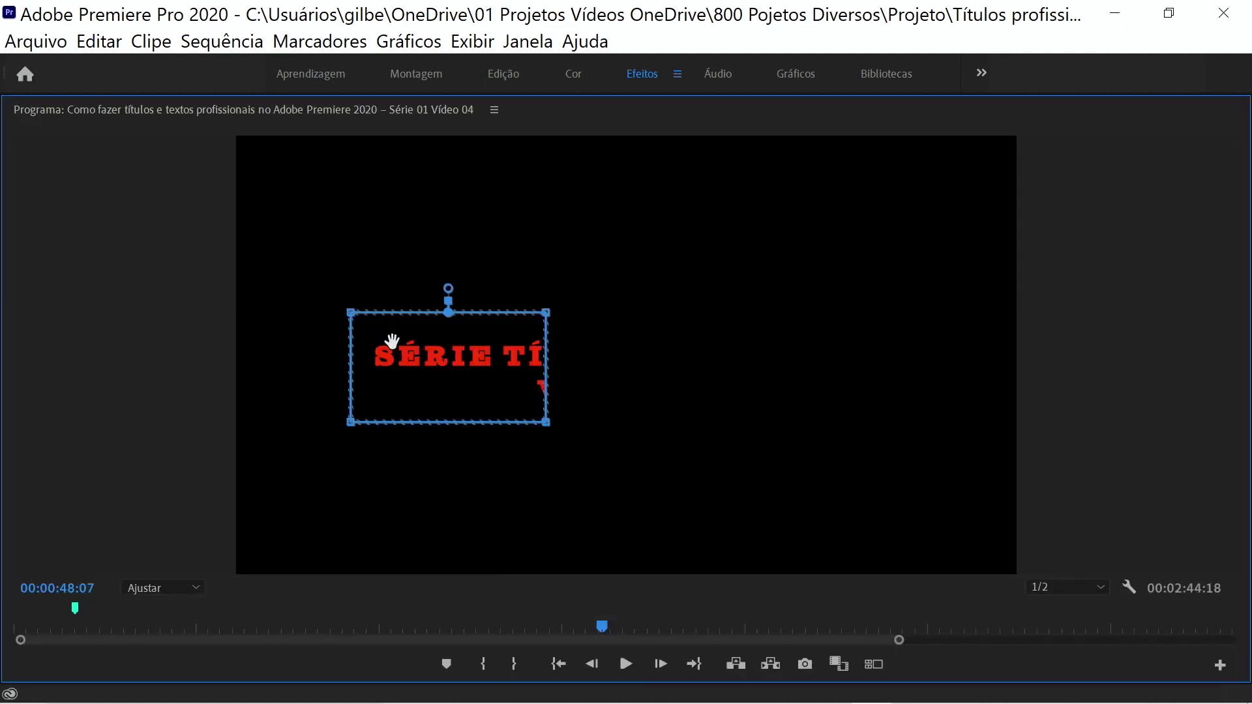
pyautogui.moveTo(546, 422); pyautogui.dragTo(739, 425)
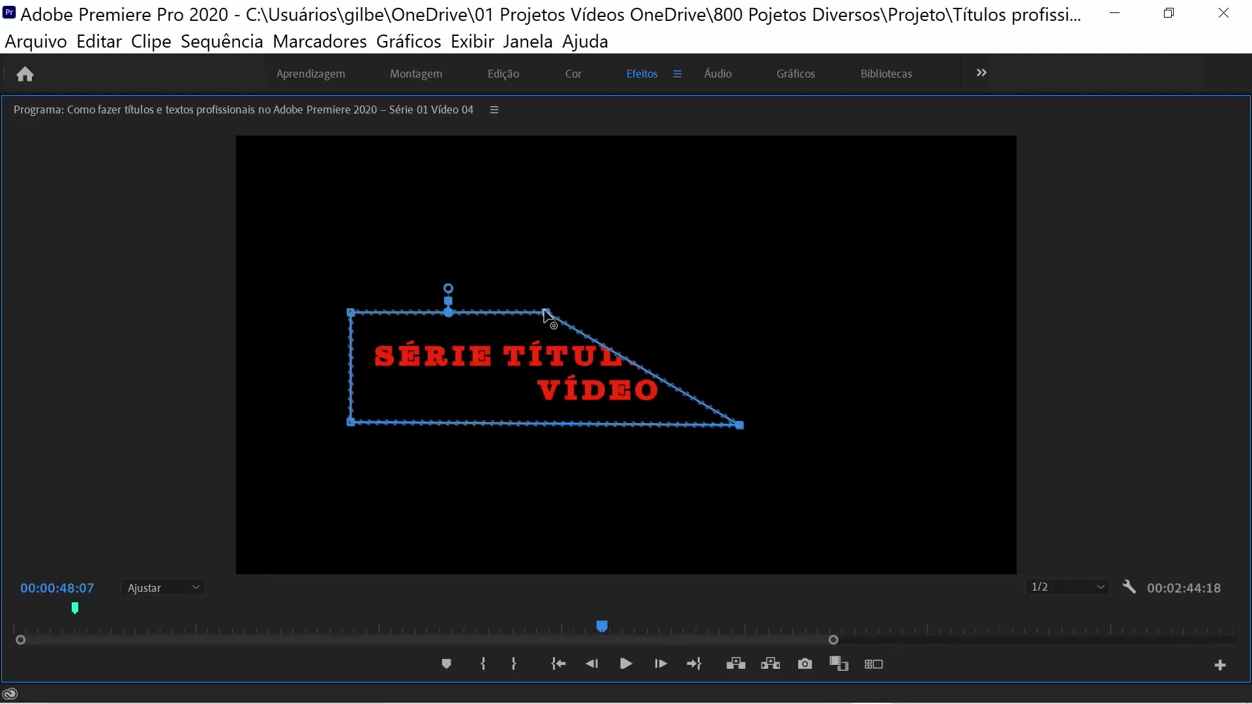
pyautogui.moveTo(545, 312); pyautogui.dragTo(728, 315)
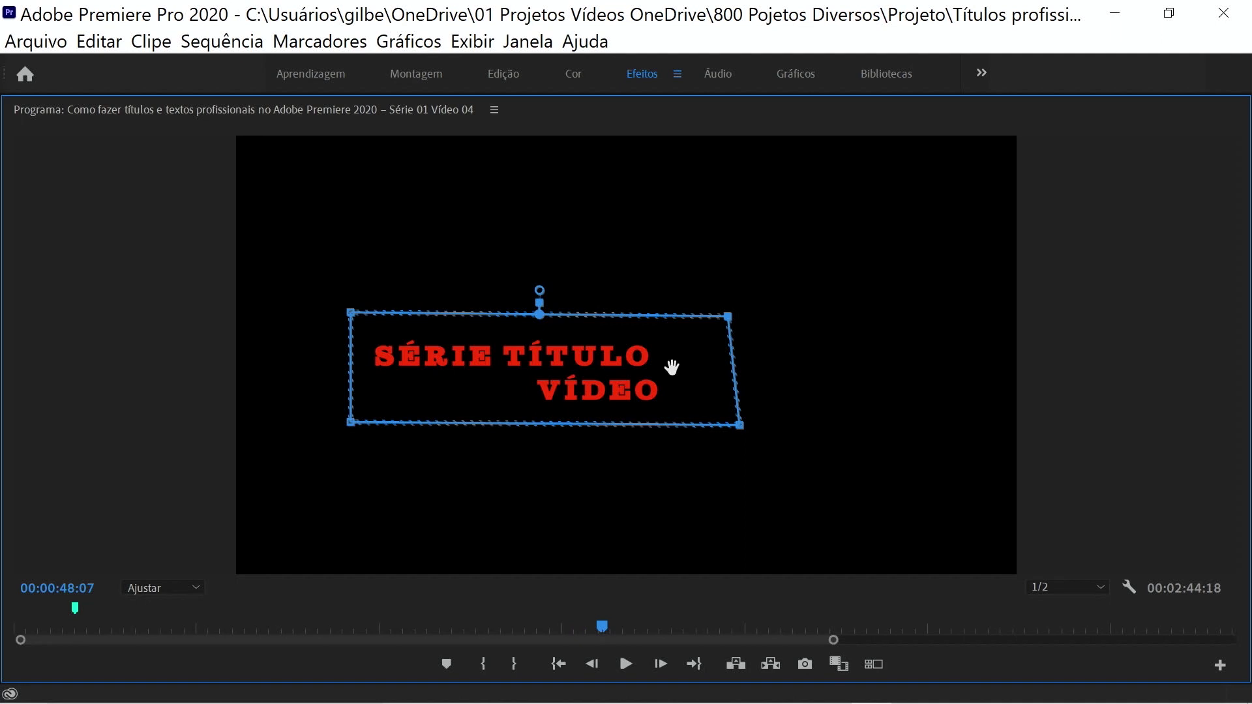
pyautogui.moveTo(682, 367); pyautogui.dragTo(1031, 372)
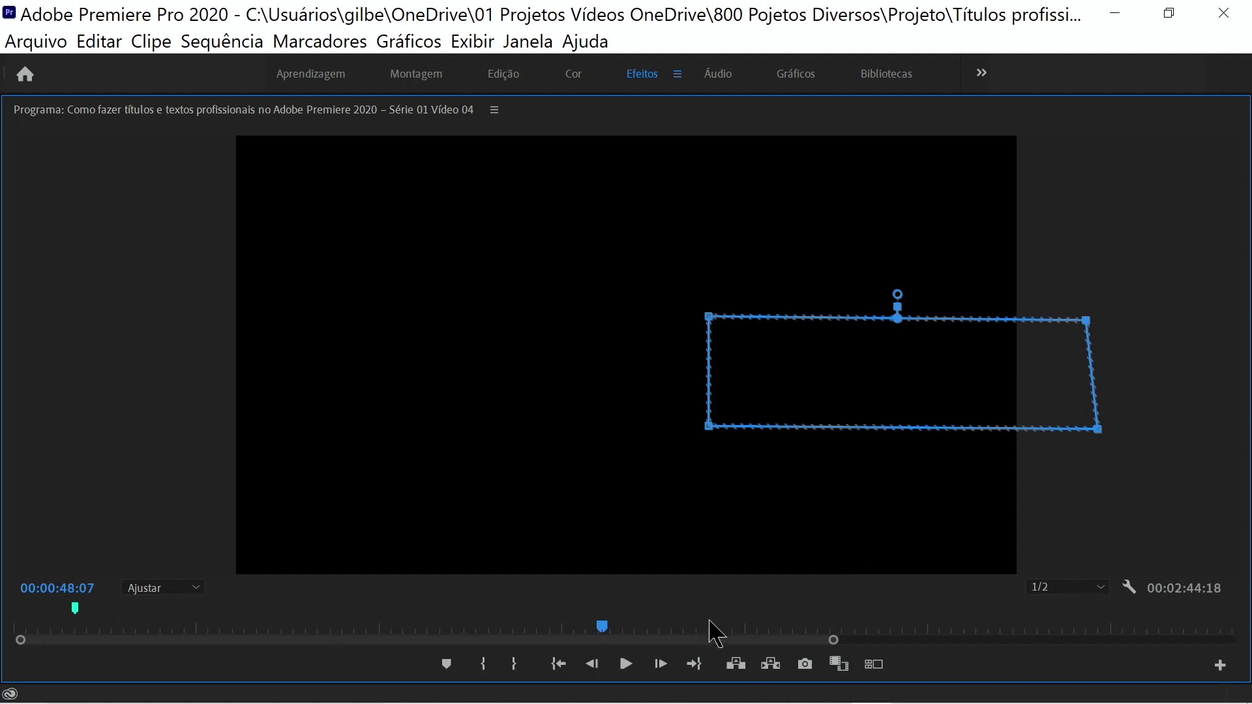
pyautogui.press('`')
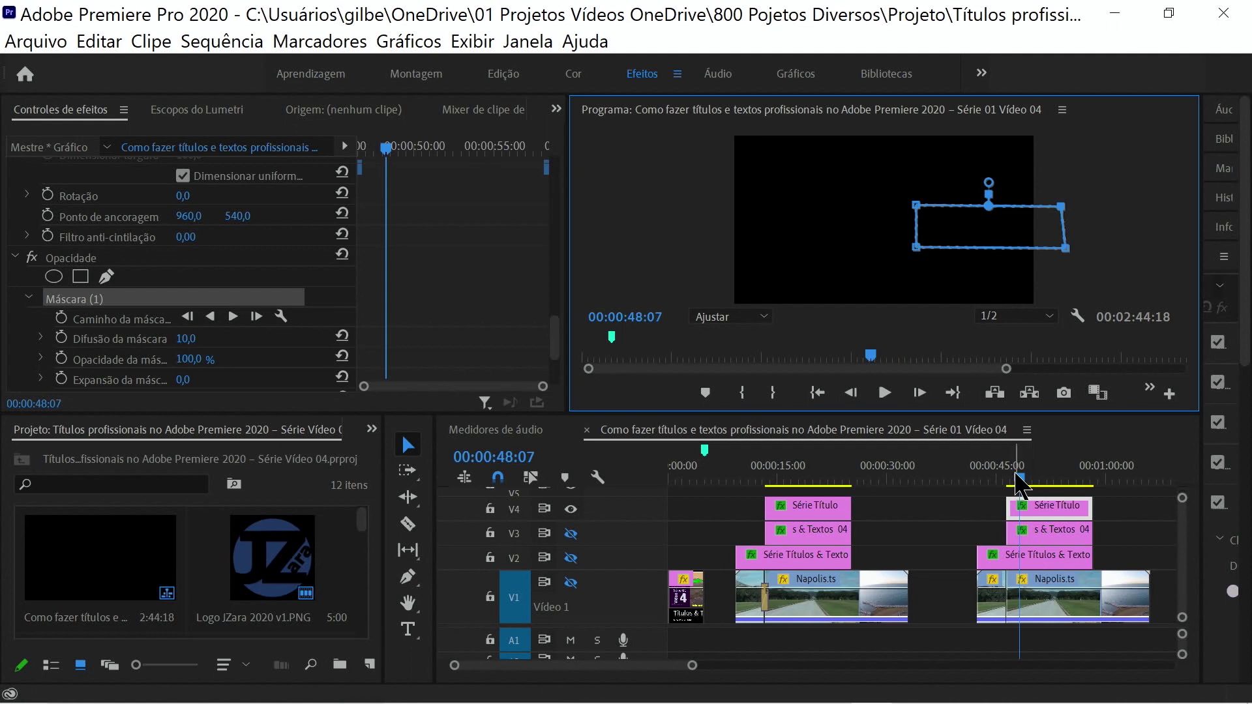
# Scrub to 00:00:46:13, where the white title completes, and select the s & Textos 04 clip.
pyautogui.moveTo(1016, 476)
pyautogui.mouseDown()
pyautogui.moveTo(995, 483)
pyautogui.moveTo(999, 496)
pyautogui.mouseUp()
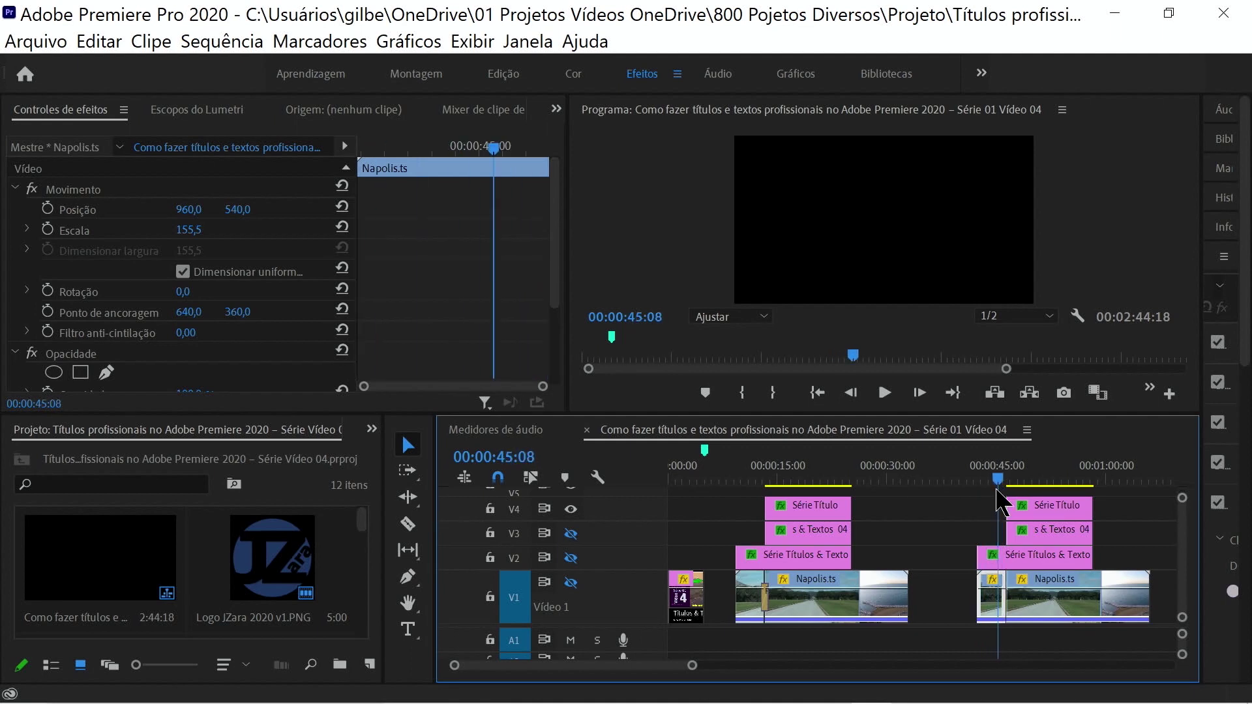
pyautogui.click(571, 582)
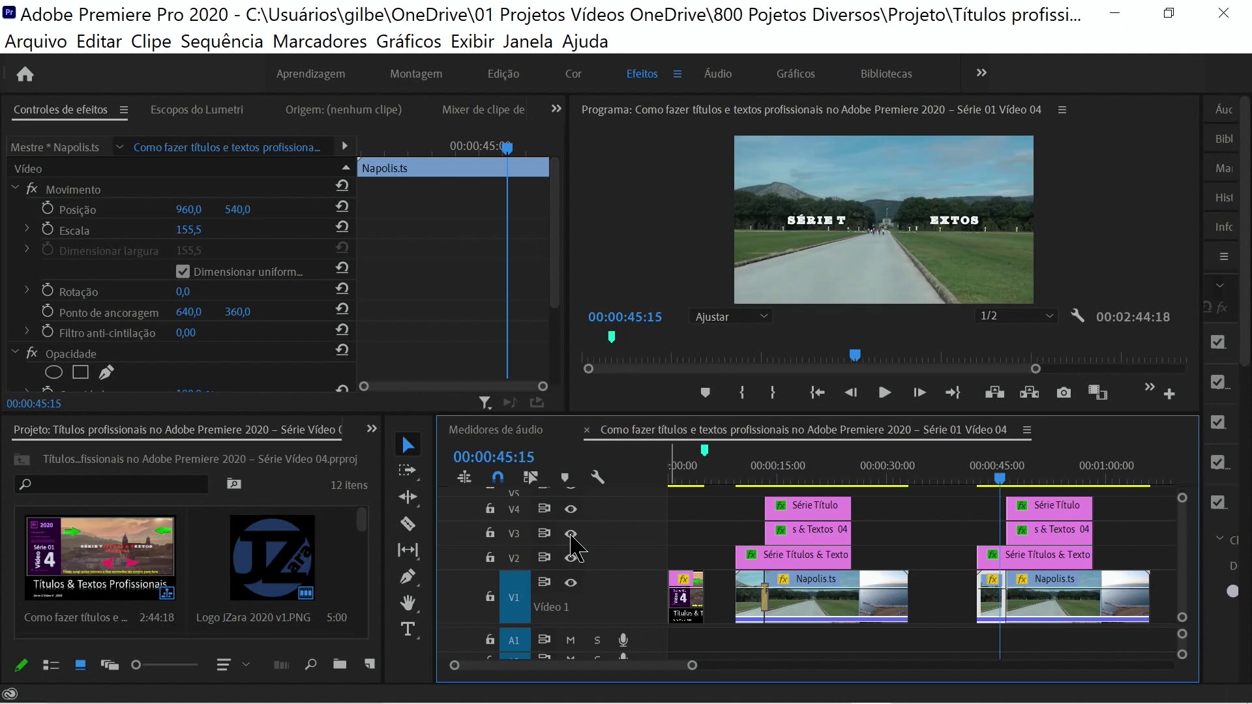
pyautogui.click(571, 582)
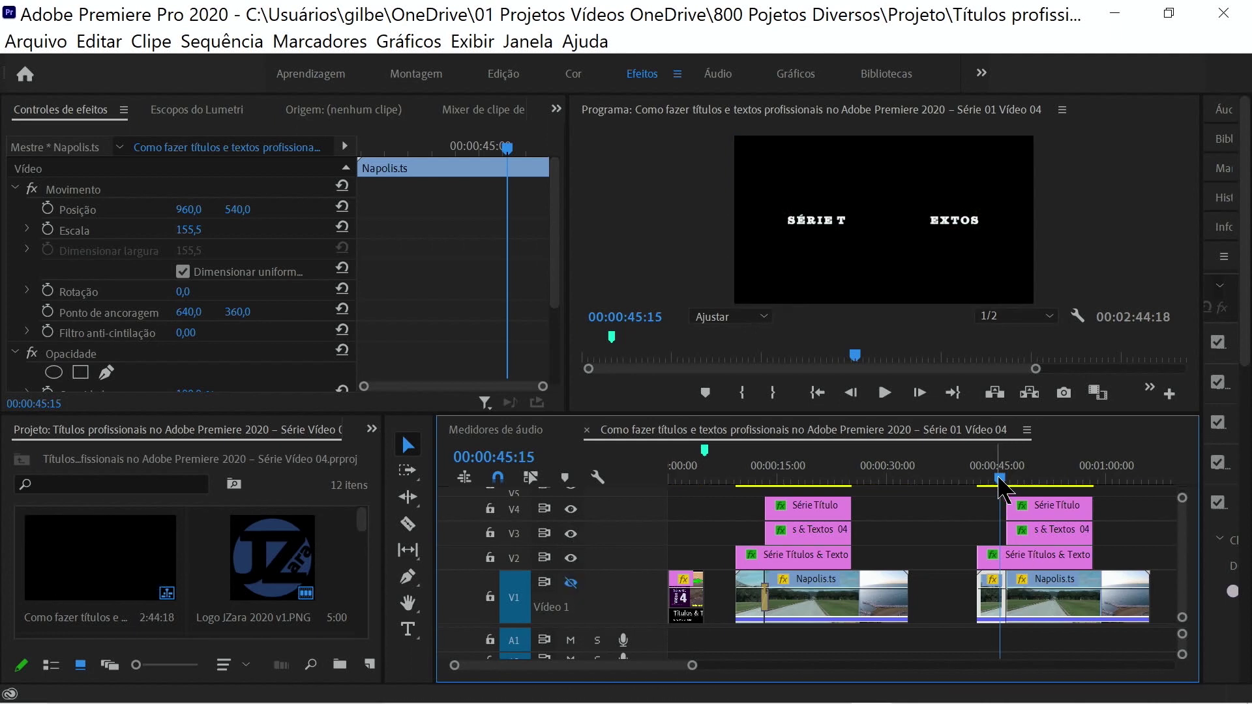
pyautogui.moveTo(1000, 488); pyautogui.dragTo(1009, 479)
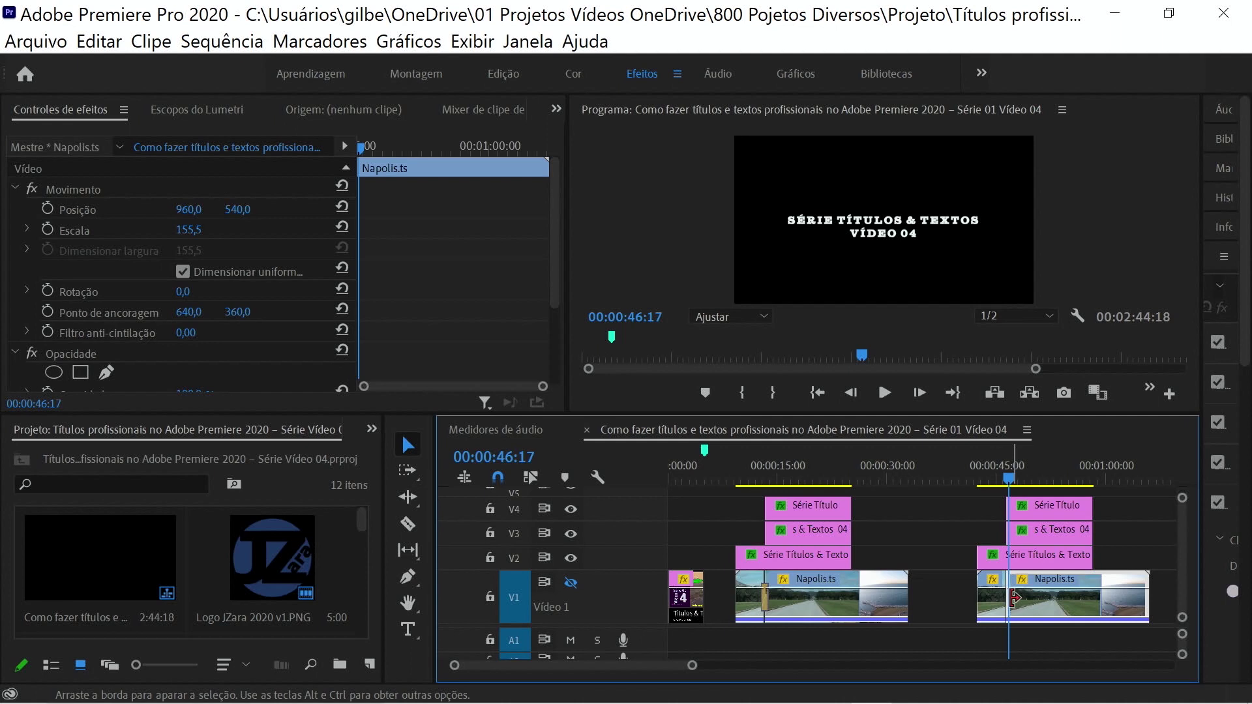
pyautogui.moveTo(1010, 476); pyautogui.dragTo(1007, 488)
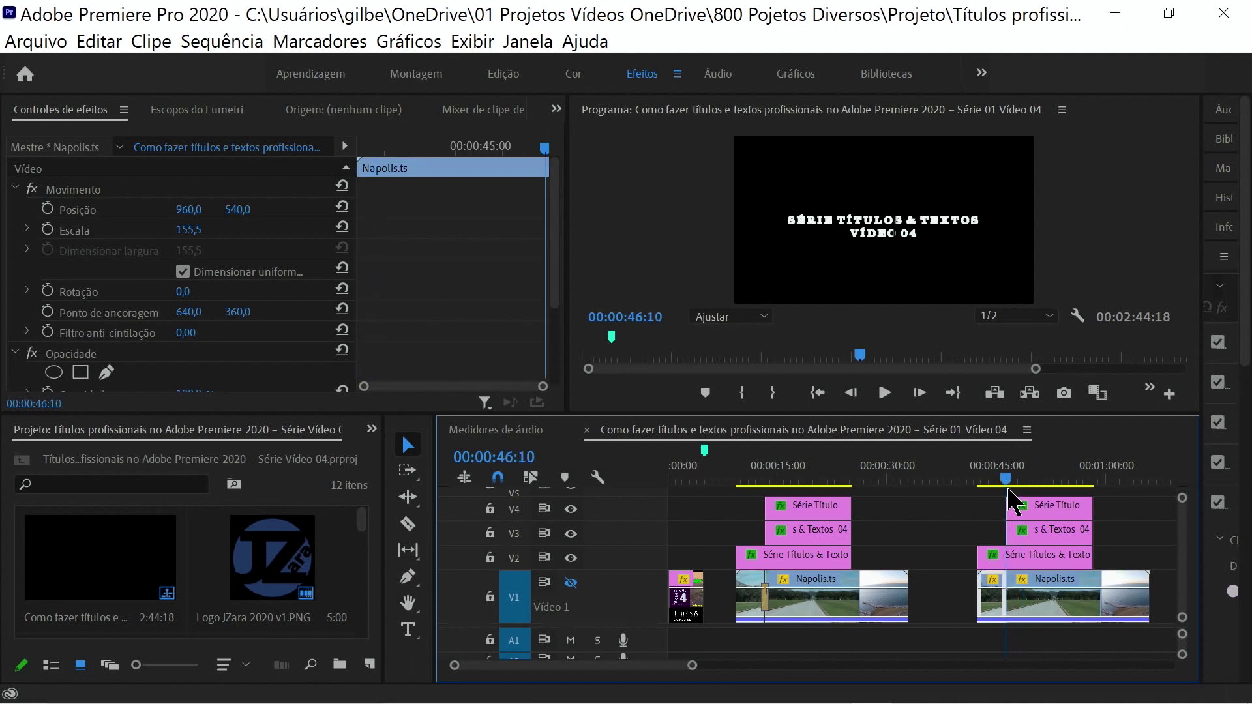
pyautogui.click(1035, 527)
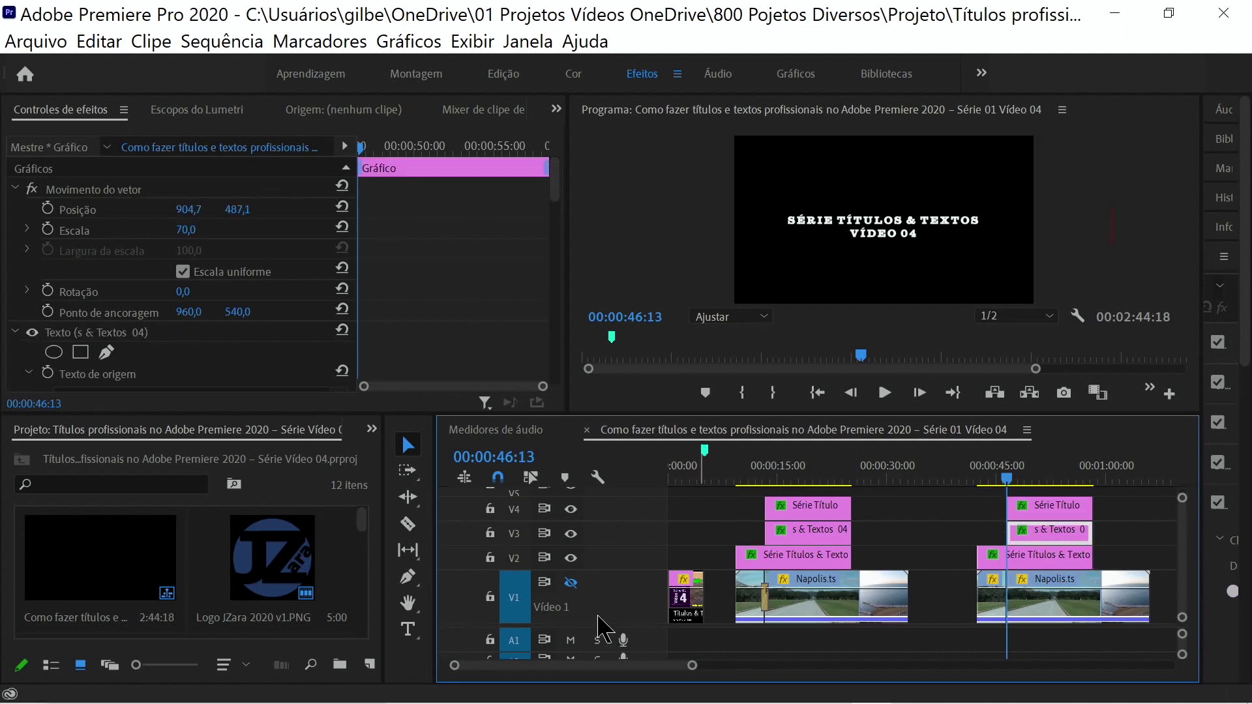
# Hide the white title and set a starting Mask Path keyframe on the s & Textos 04 mask.
pyautogui.click(571, 557)
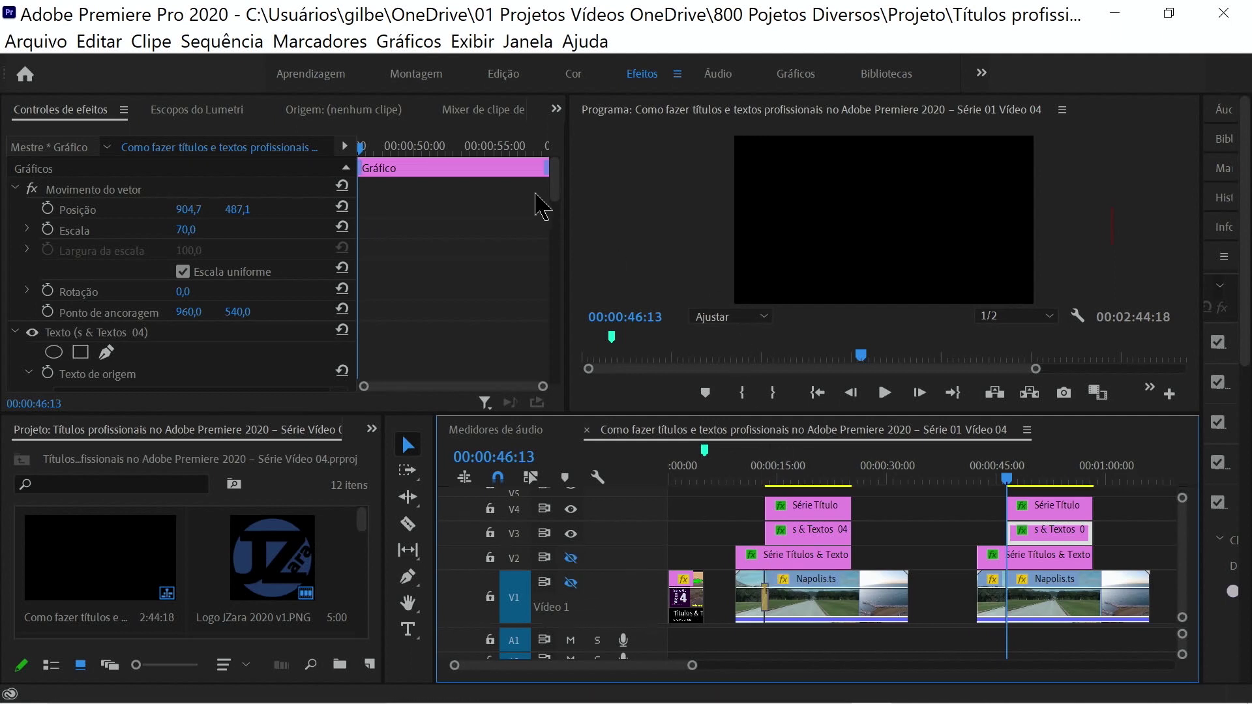
pyautogui.moveTo(554, 173); pyautogui.dragTo(556, 360)
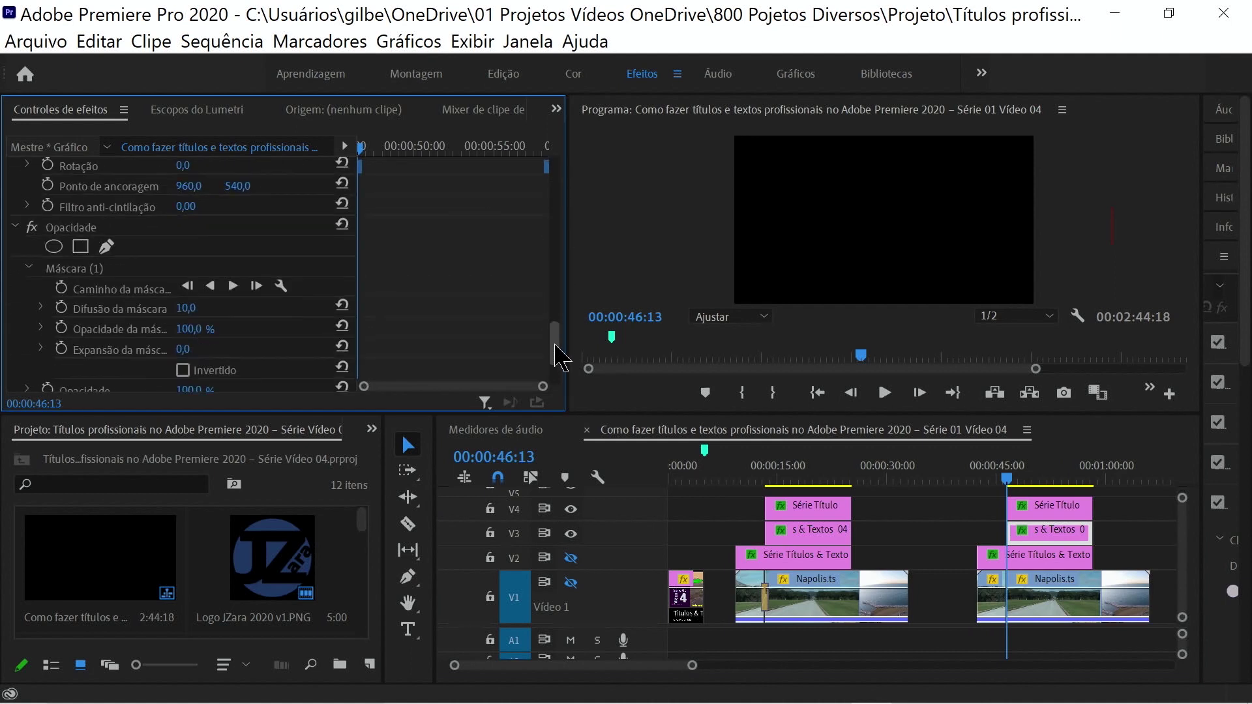
pyautogui.scroll(-1, 553, 362)
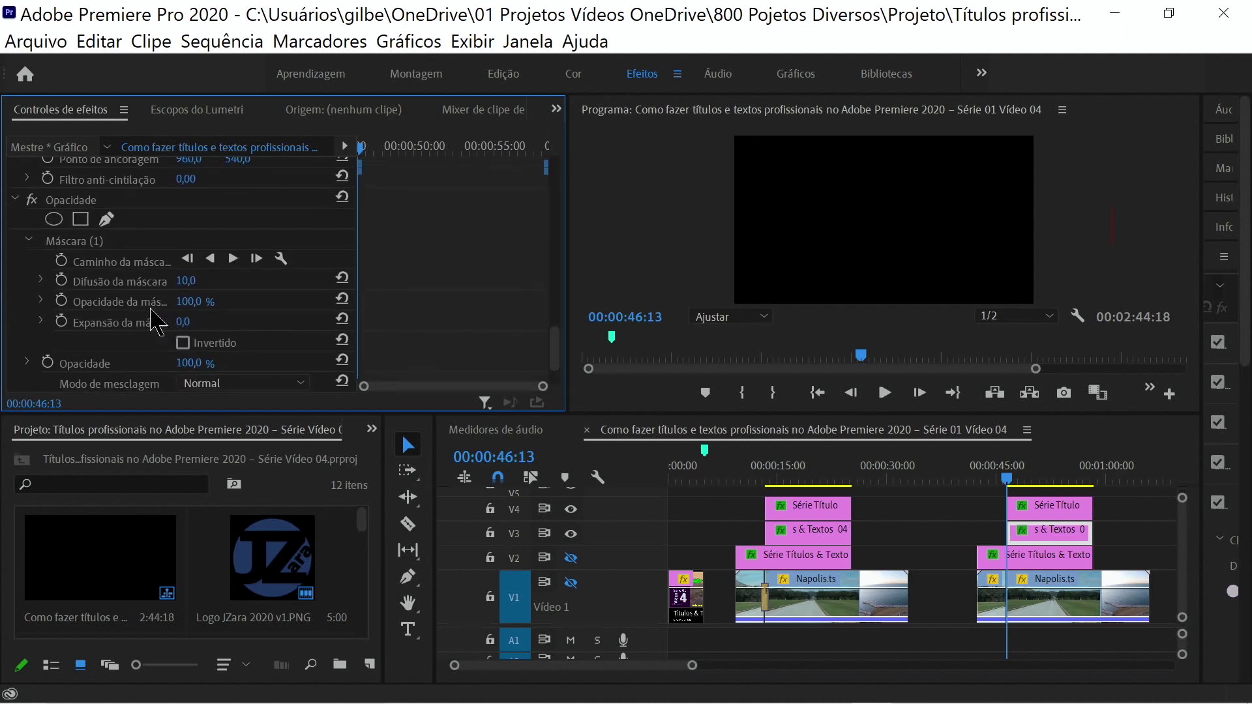
pyautogui.click(65, 241)
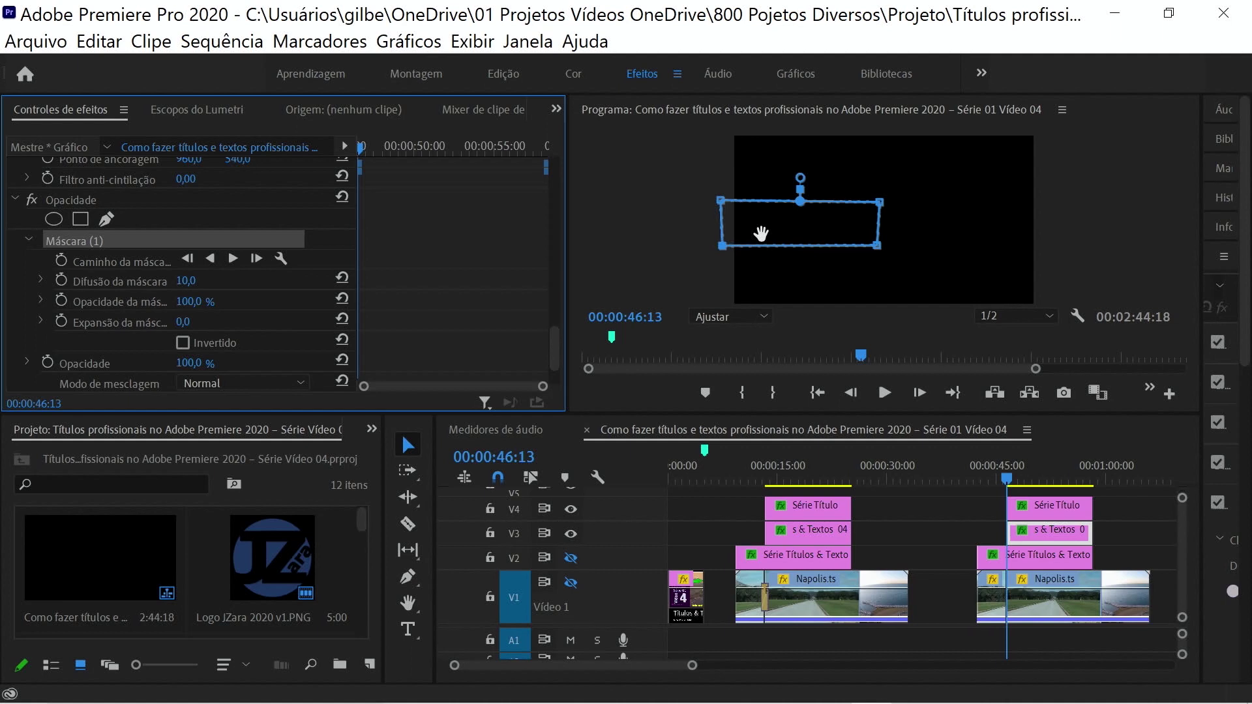
pyautogui.moveTo(763, 233); pyautogui.dragTo(763, 234)
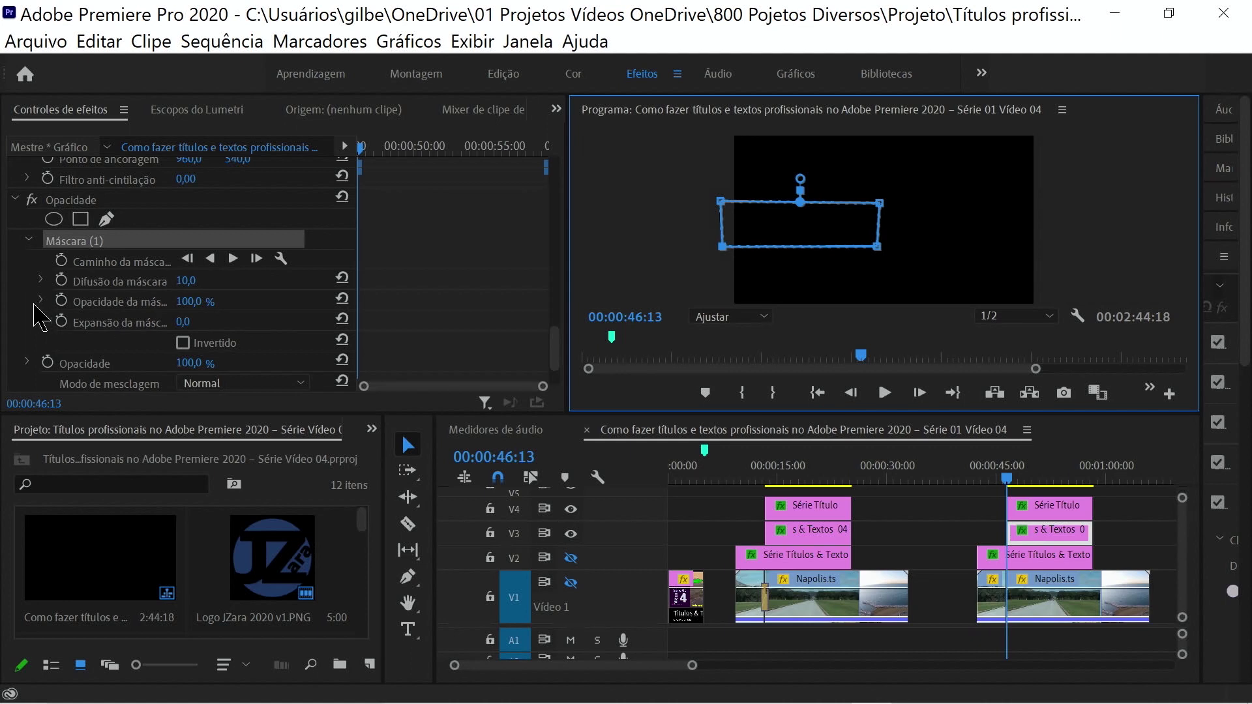
pyautogui.click(62, 261)
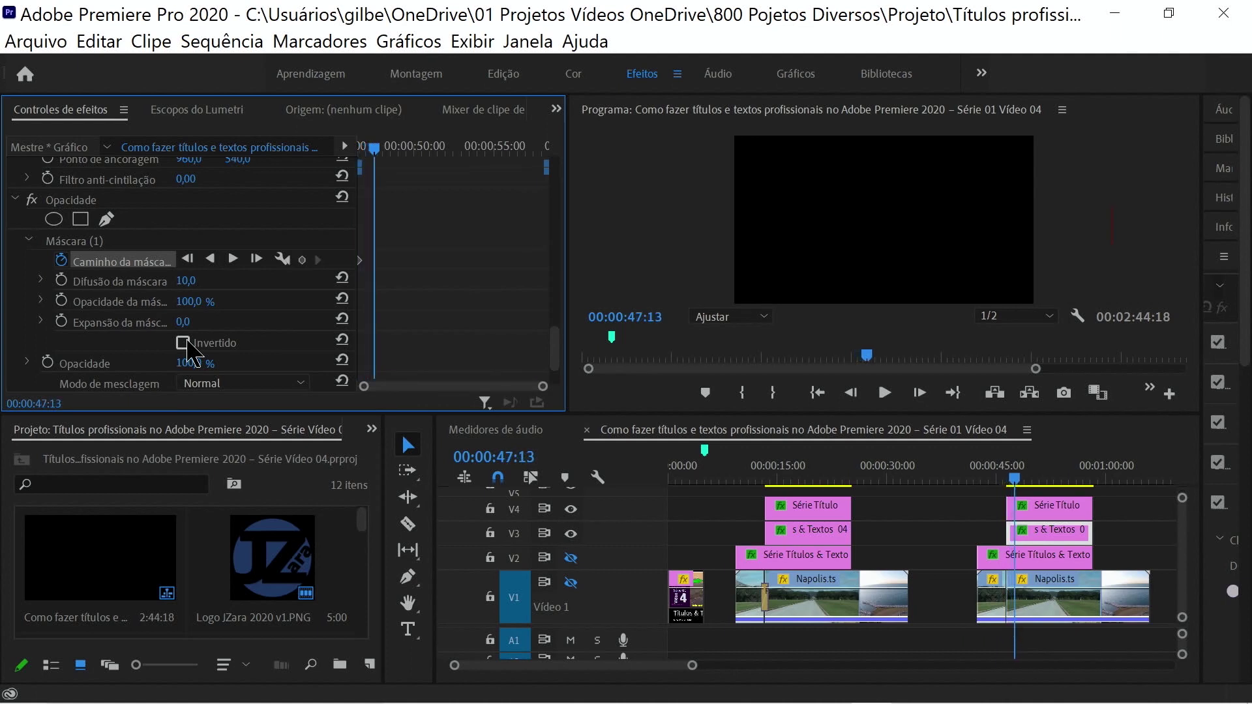
# At 00:00:47:13, drag Máscara (1) right to reveal the red S & TEXTOS 04 text.
pyautogui.click(77, 241)
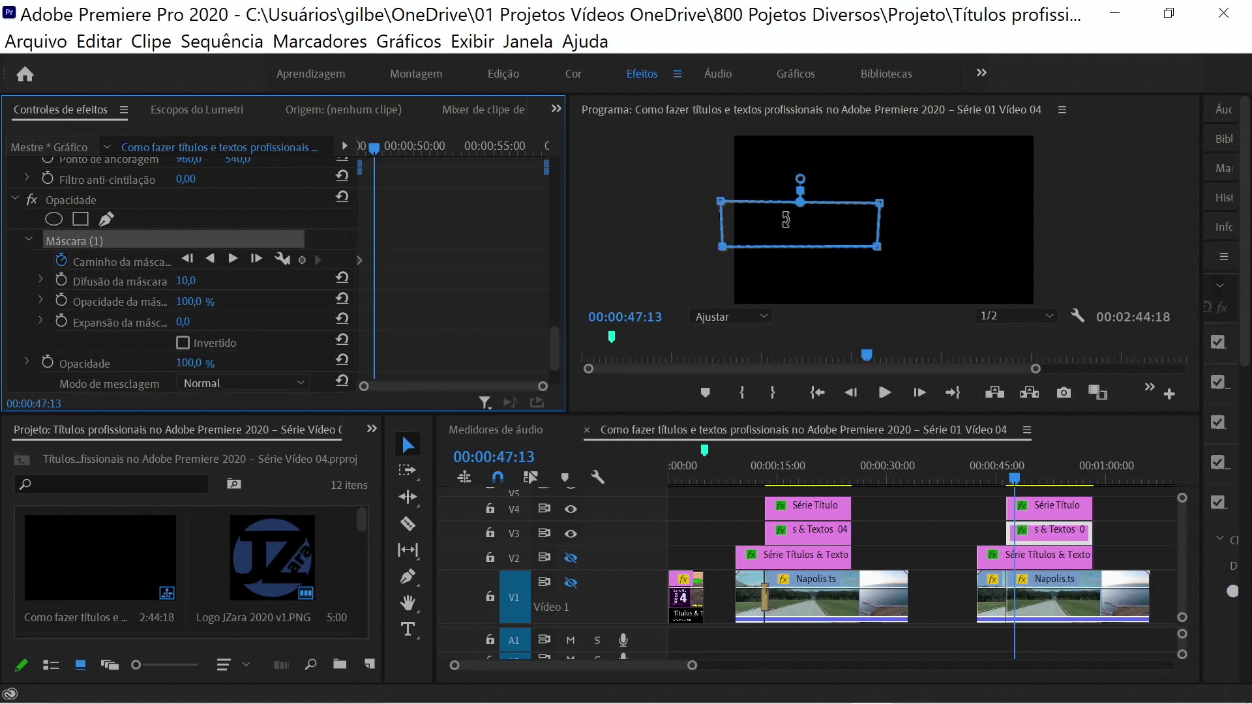
pyautogui.moveTo(785, 223); pyautogui.dragTo(945, 224)
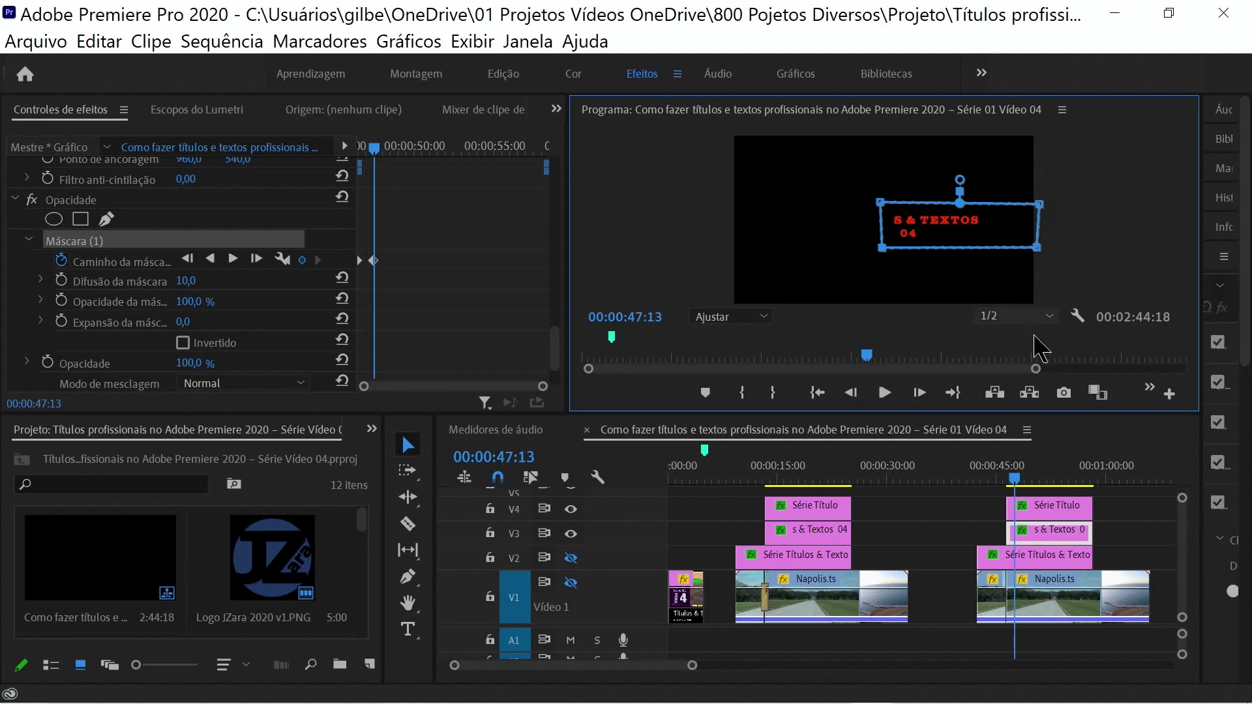
pyautogui.click(1064, 506)
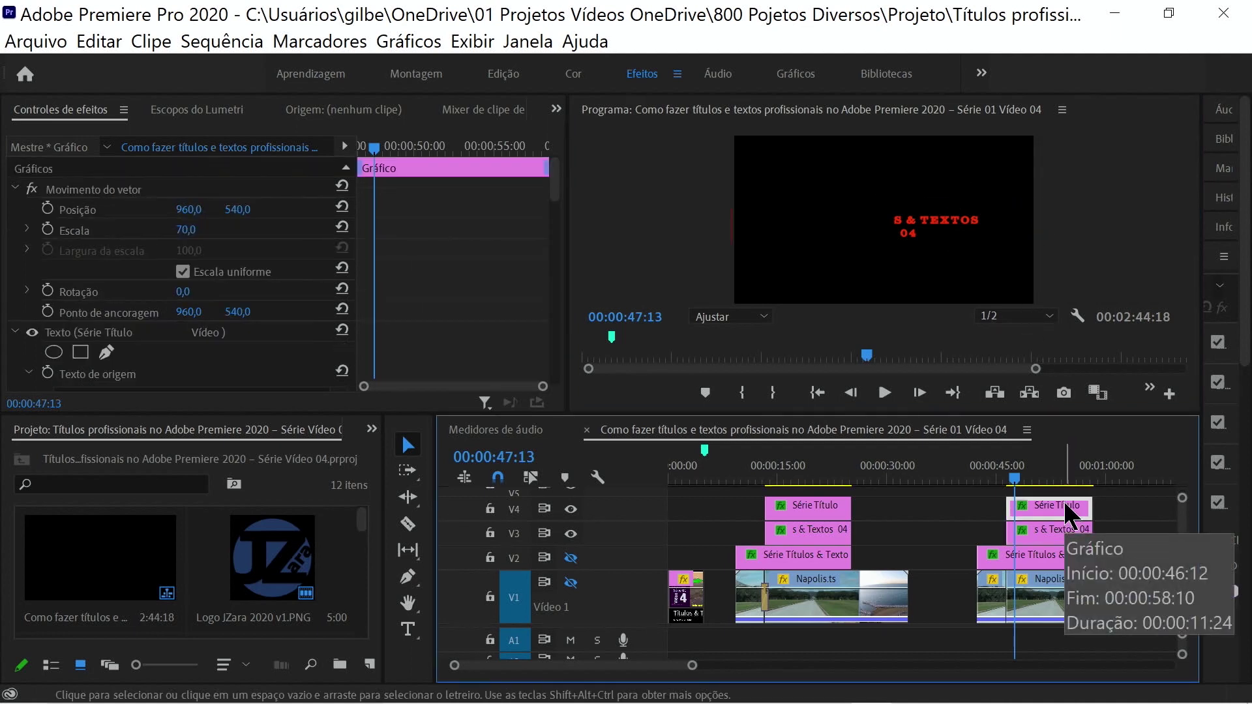
# Briefly show track V2 to check the full title, then bring up the Série Título mask at 46:12.
pyautogui.click(571, 558)
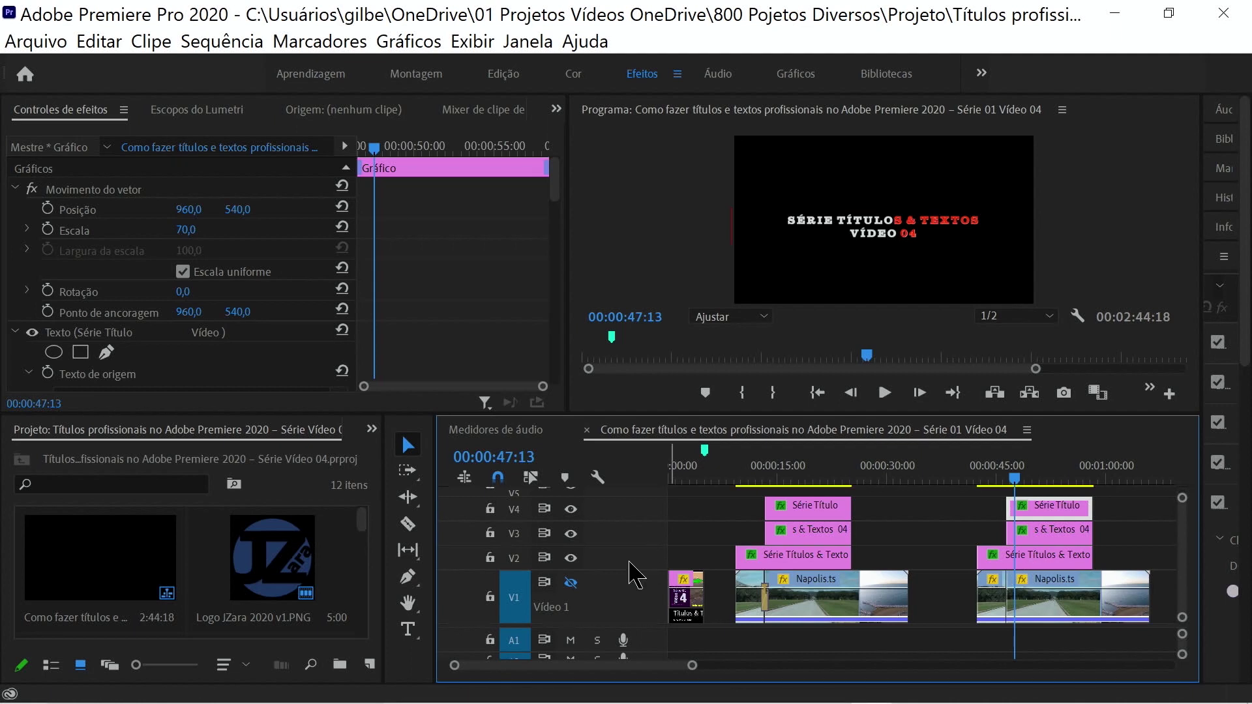
pyautogui.click(572, 558)
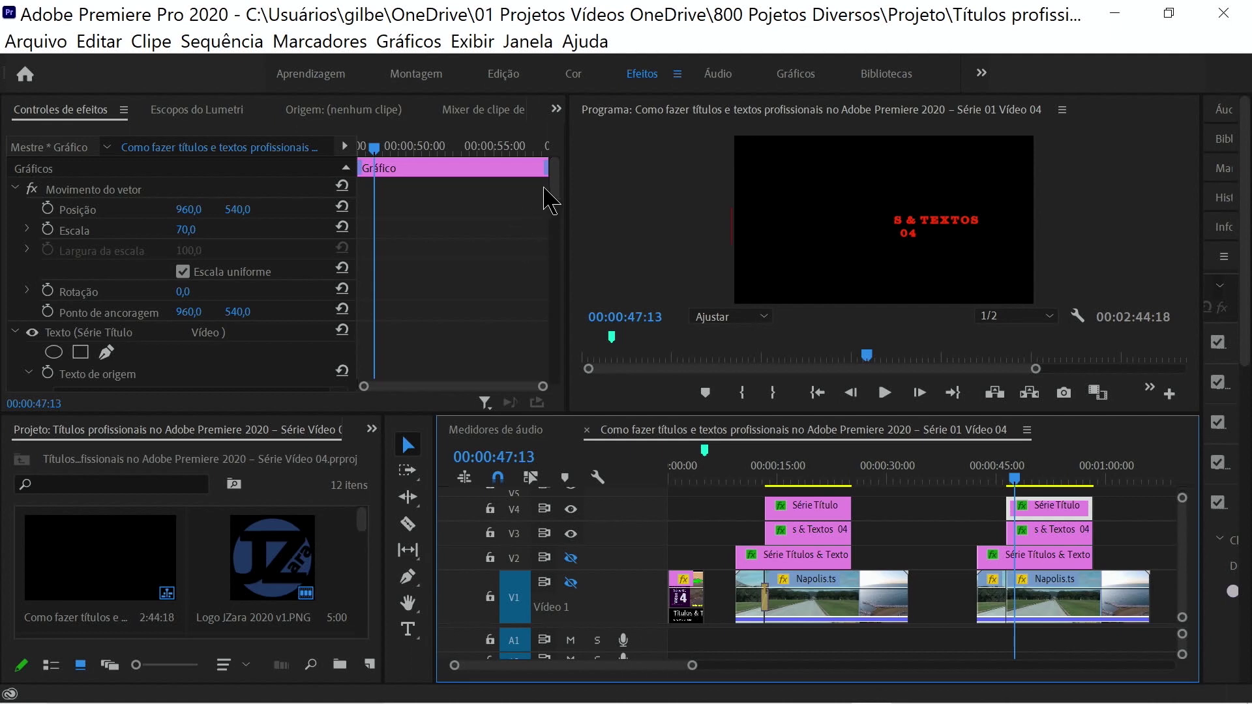
pyautogui.moveTo(553, 188); pyautogui.dragTo(529, 306)
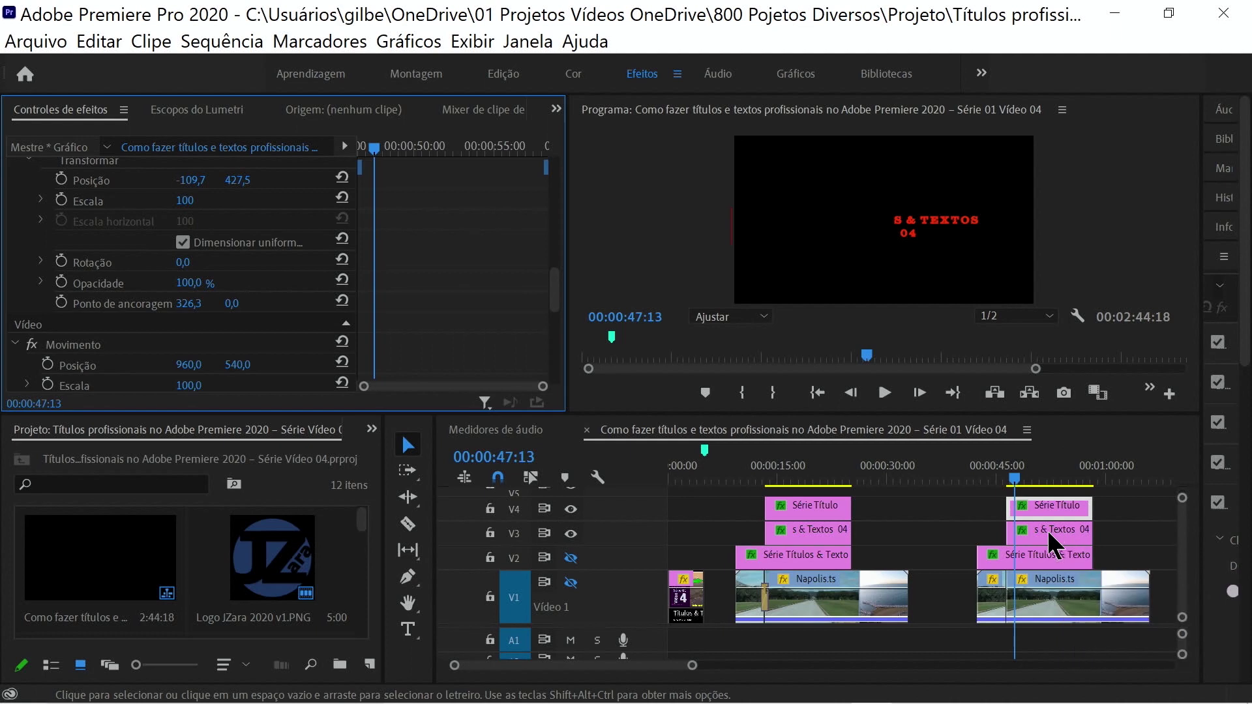
pyautogui.scroll(-5, 126, 341)
pyautogui.click(189, 255)
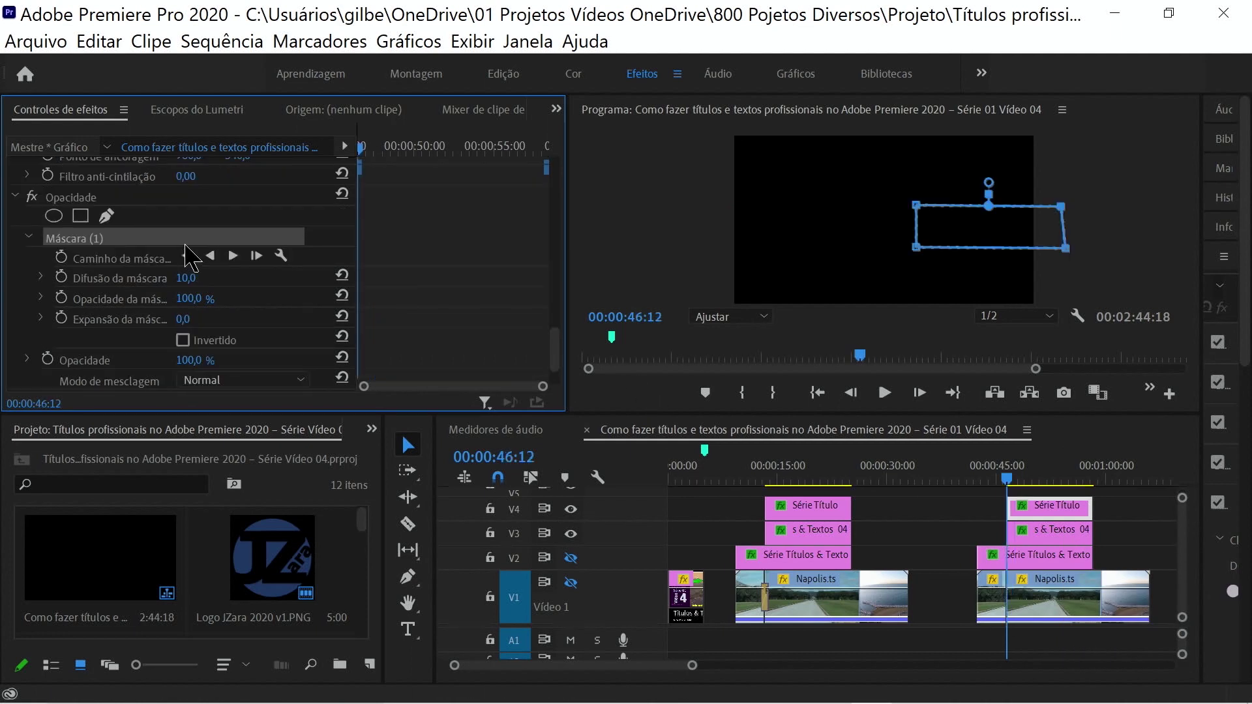
# Keyframe the Caminho da máscara at 46:12, then drag the mask left at 47:12.
pyautogui.click(60, 257)
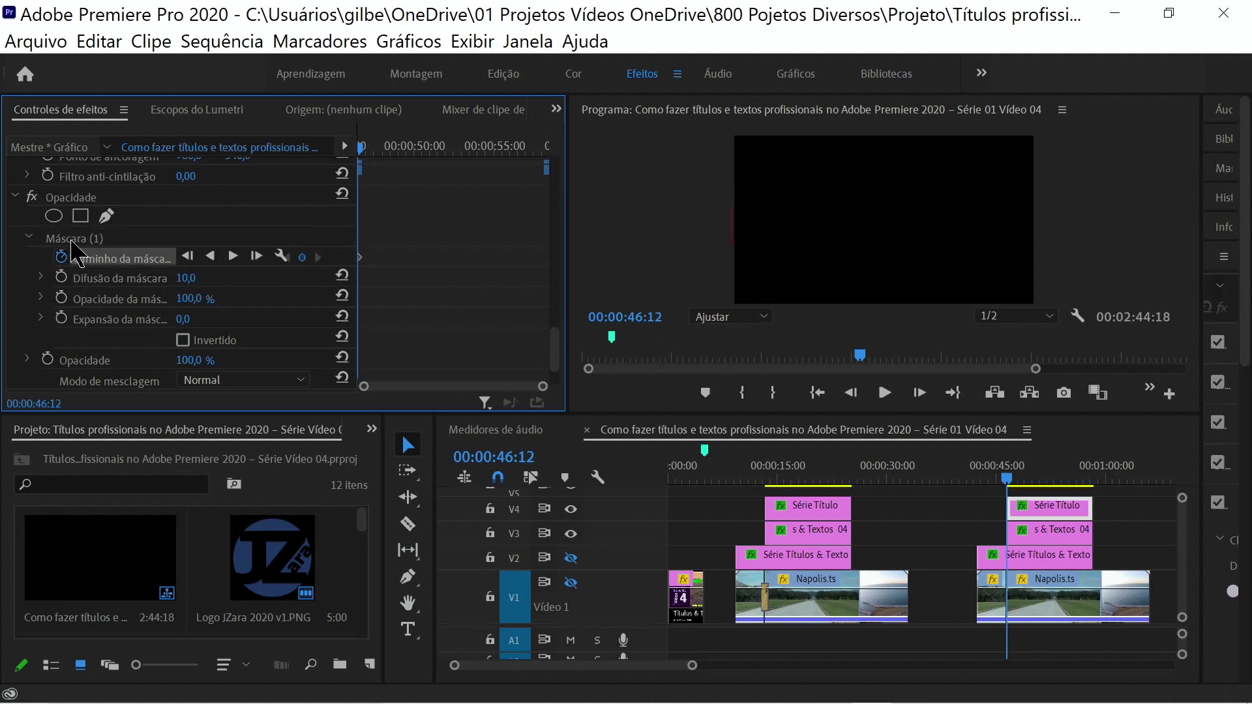
pyautogui.click(71, 240)
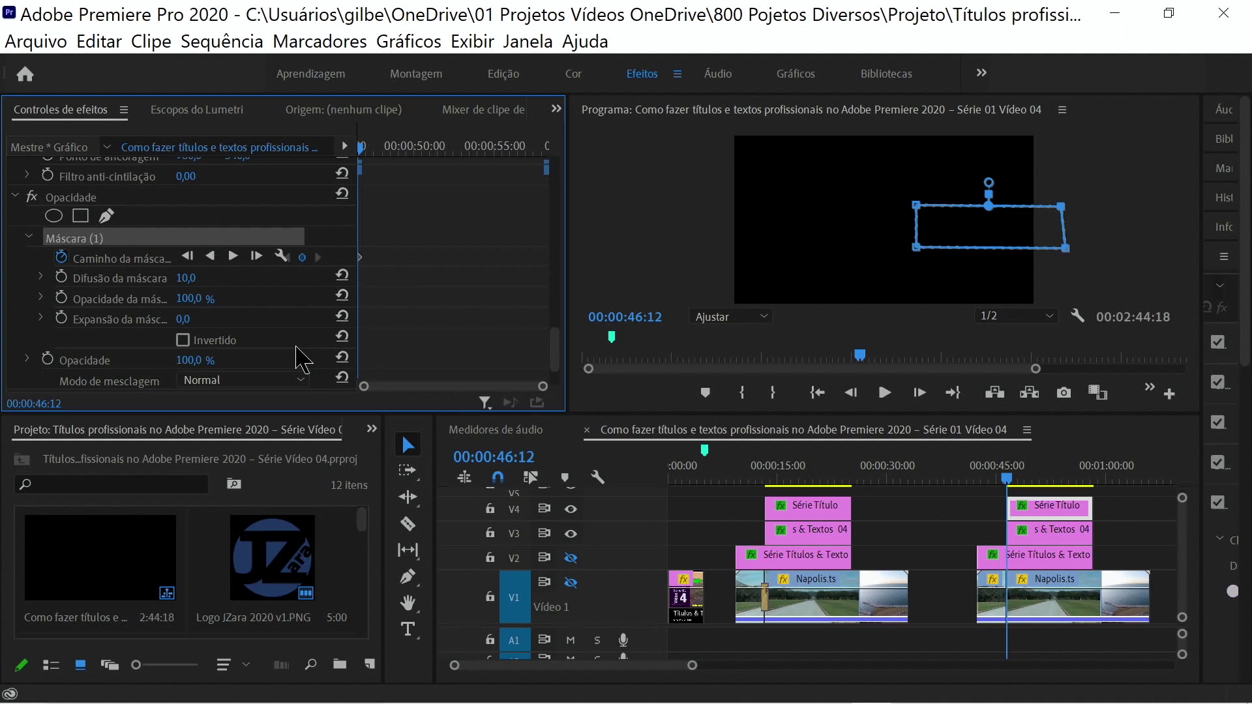
pyautogui.press('Right')
pyautogui.press('Right')
pyautogui.press('Right')
pyautogui.press('Right')
pyautogui.press('Right')
pyautogui.press('Right')
pyautogui.press('Right')
pyautogui.press('Right')
pyautogui.press('Right')
pyautogui.press('Right')
pyautogui.press('Right')
pyautogui.press('Right')
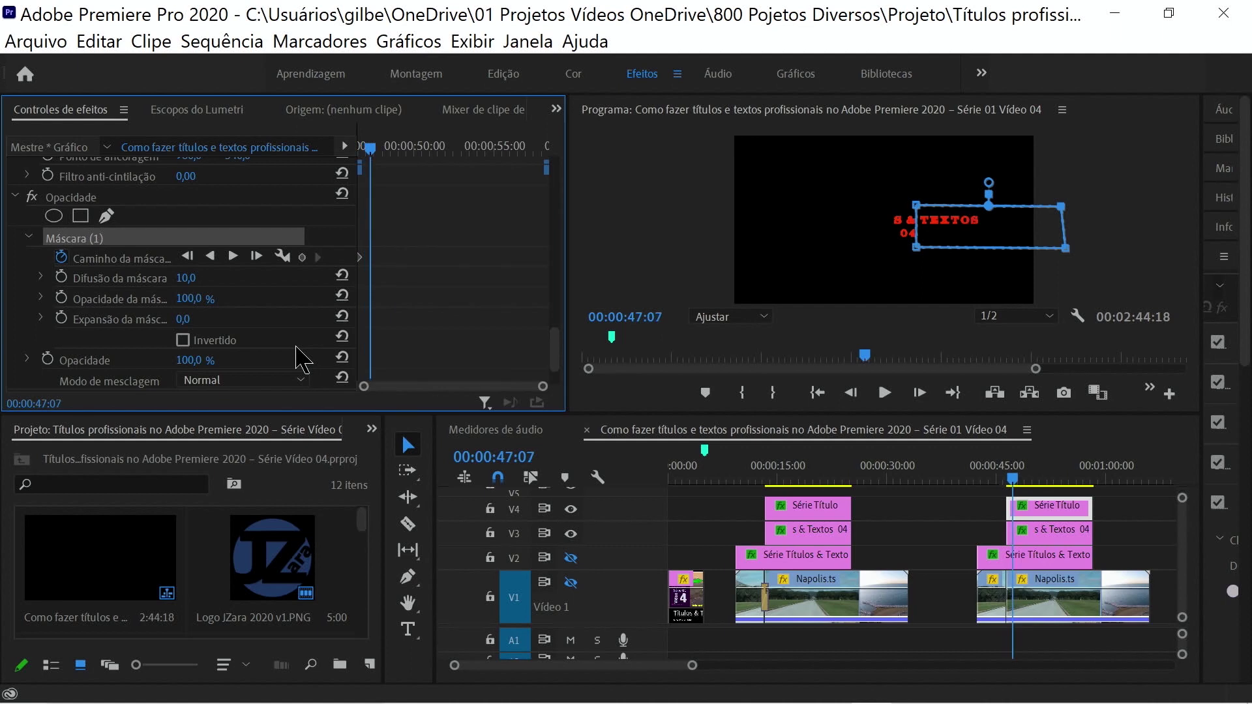
pyautogui.press('Right')
pyautogui.press('Right')
pyautogui.press('Right')
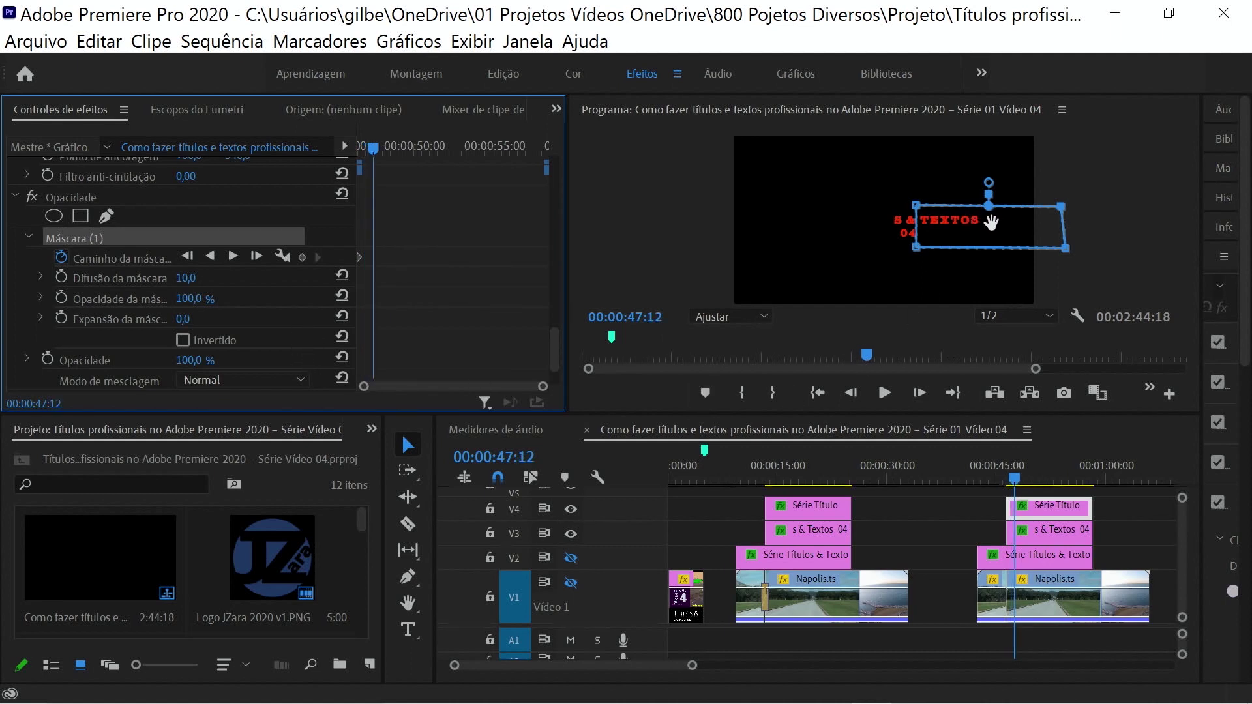
pyautogui.moveTo(1012, 231); pyautogui.dragTo(857, 231)
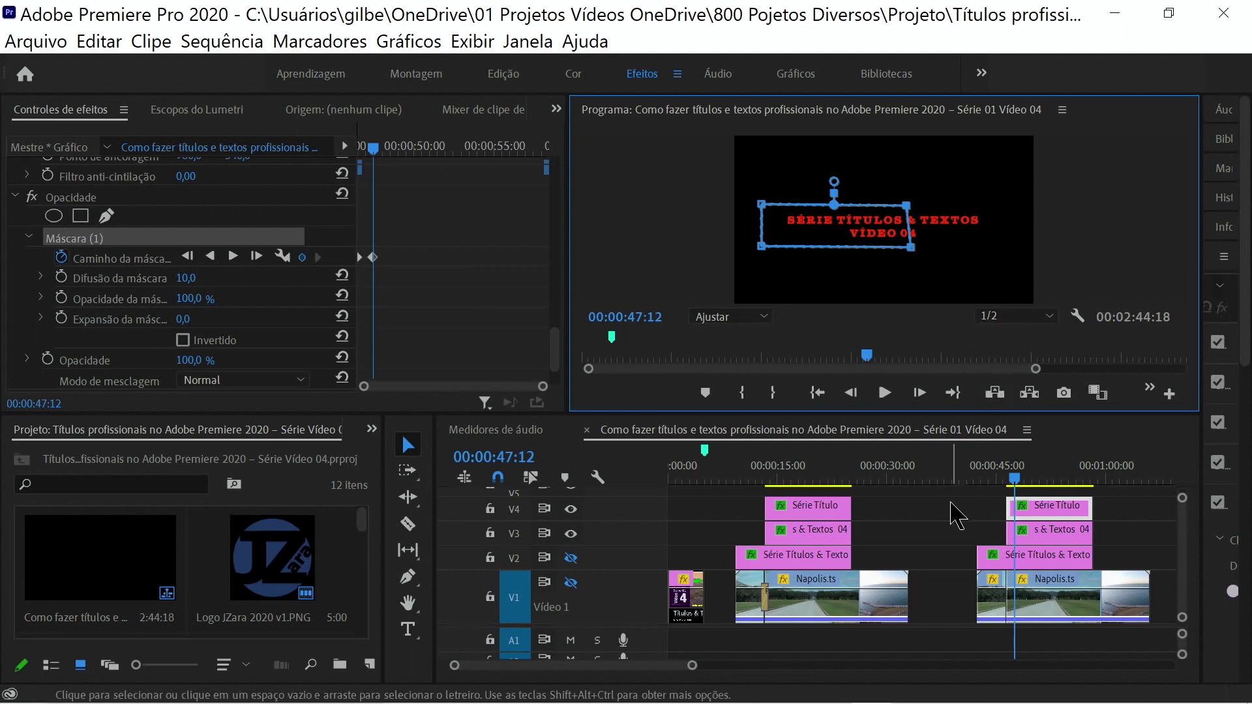
pyautogui.press('`')
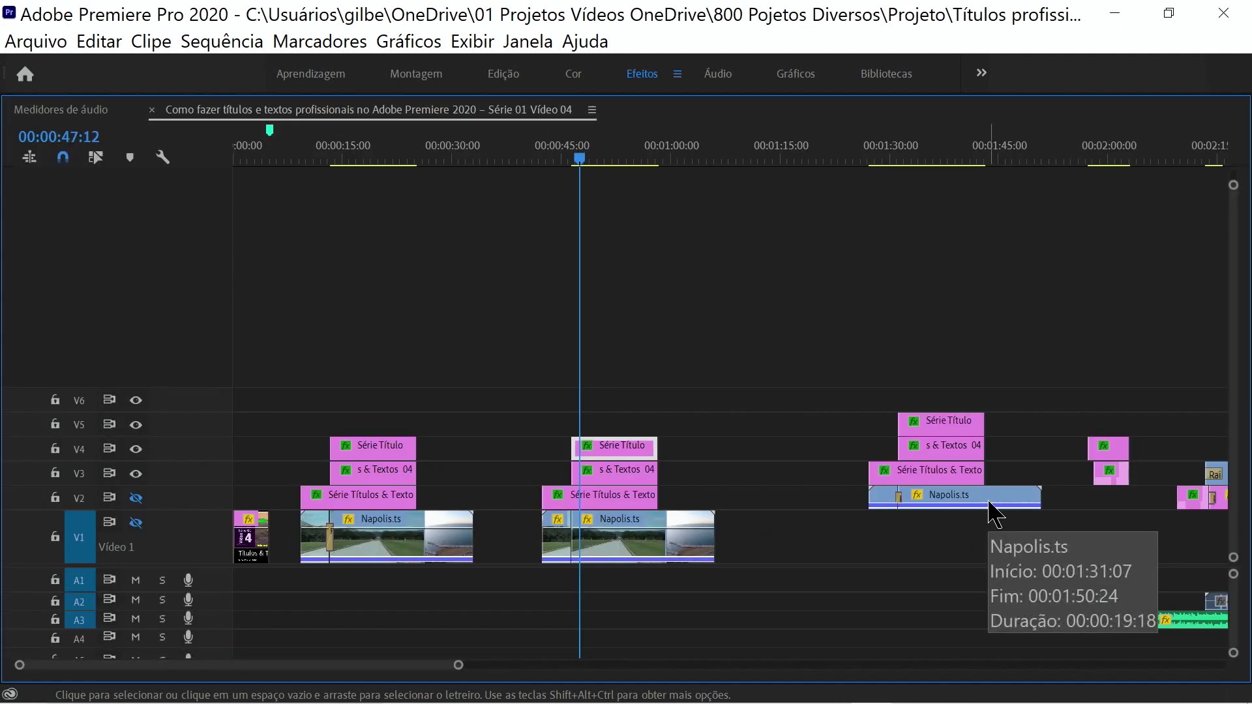
# Switch to the Edição workspace with the playhead at 00:00:46:17 and nothing selected.
pyautogui.press('`')
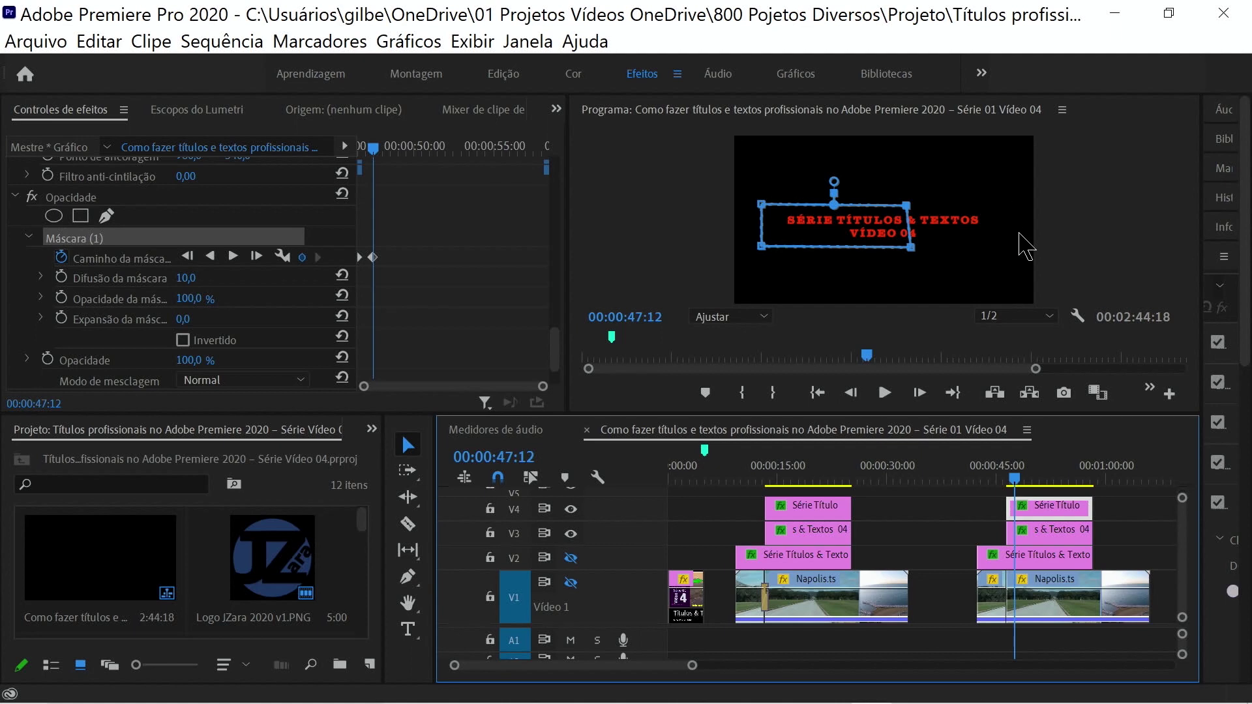
pyautogui.click(939, 534)
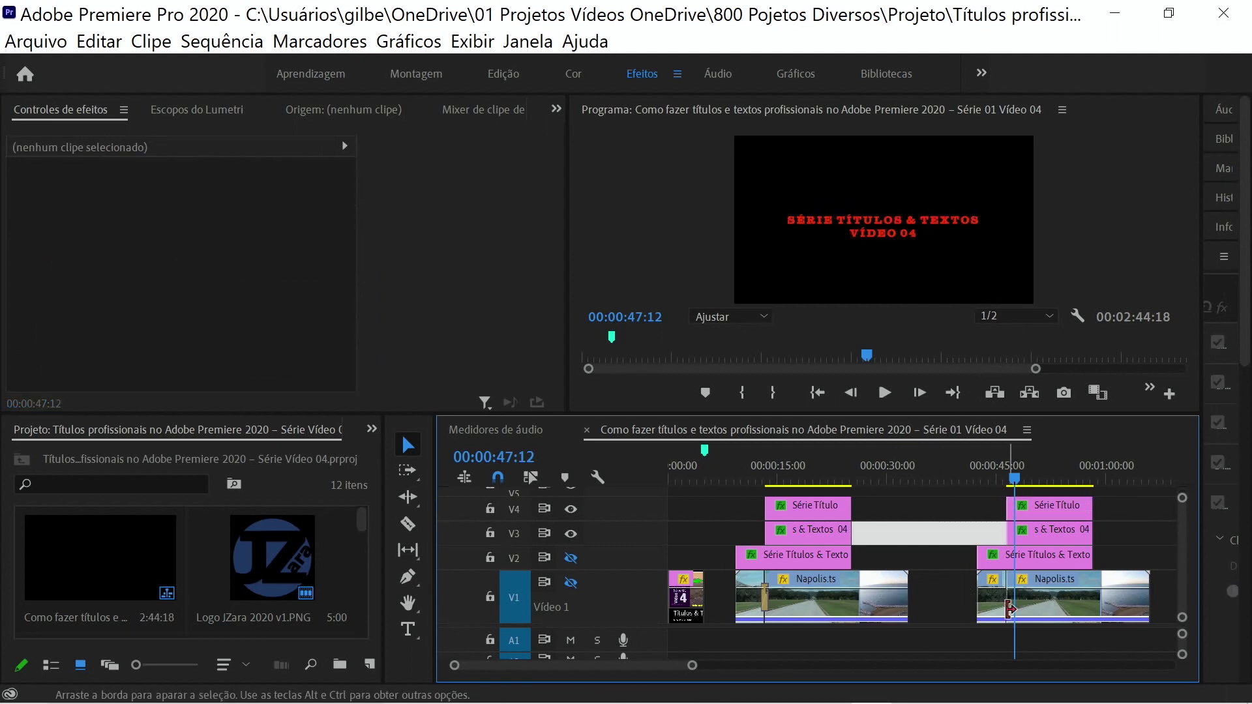
pyautogui.click(1010, 482)
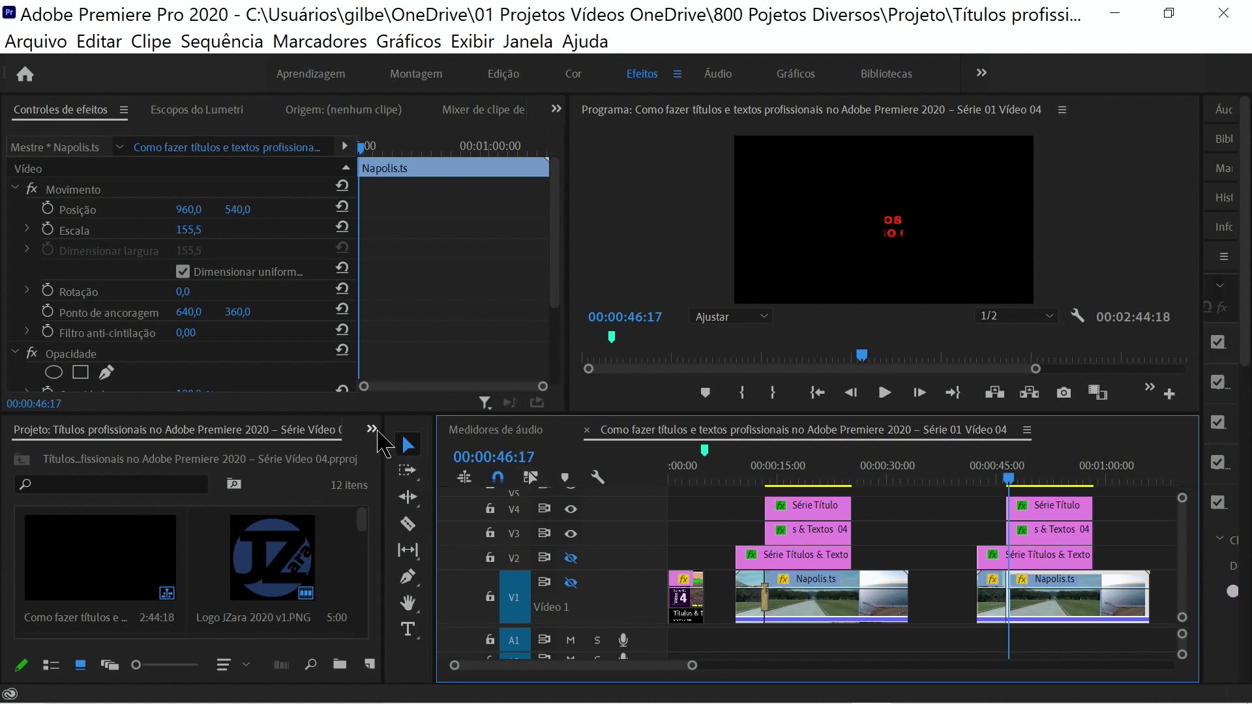
pyautogui.click(372, 429)
pyautogui.click(373, 432)
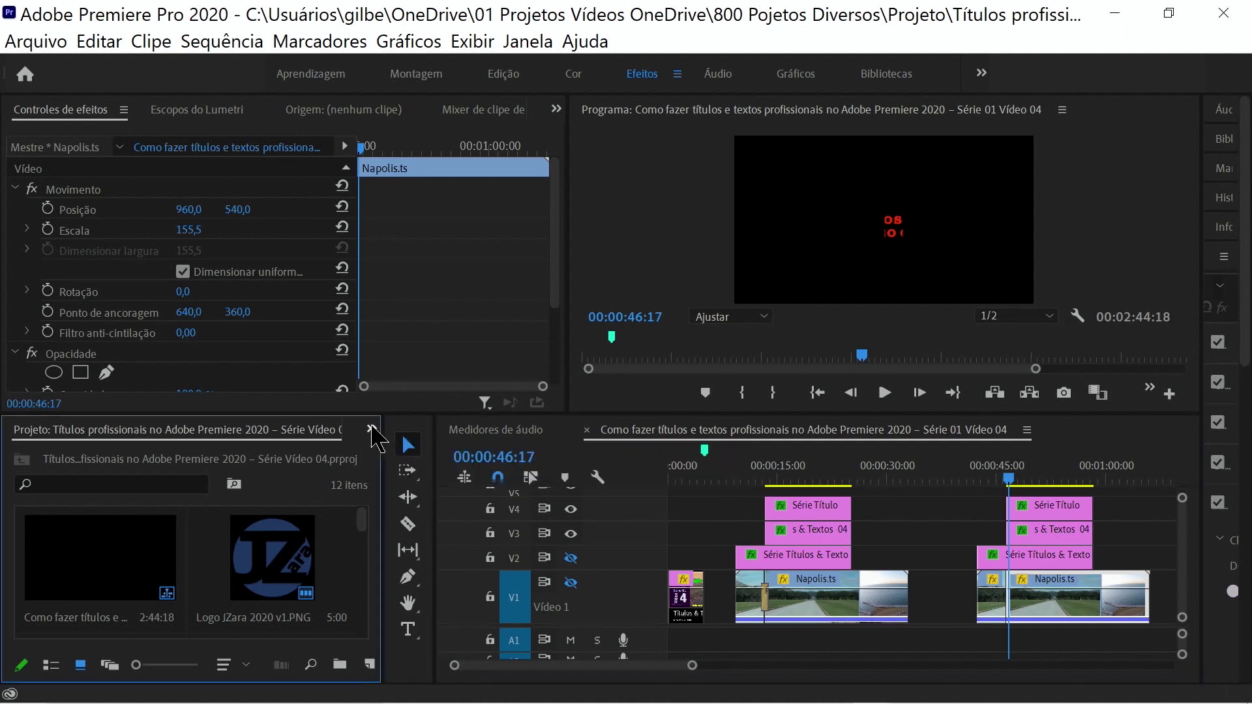
pyautogui.click(371, 430)
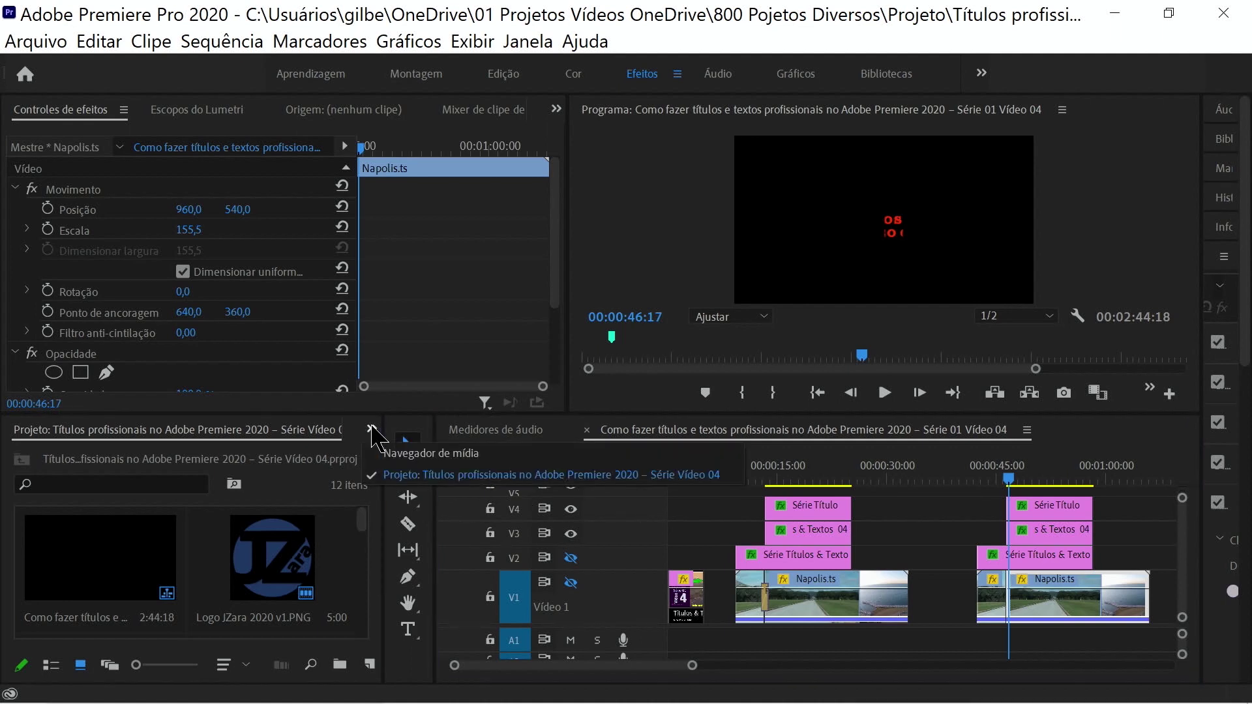
pyautogui.click(512, 73)
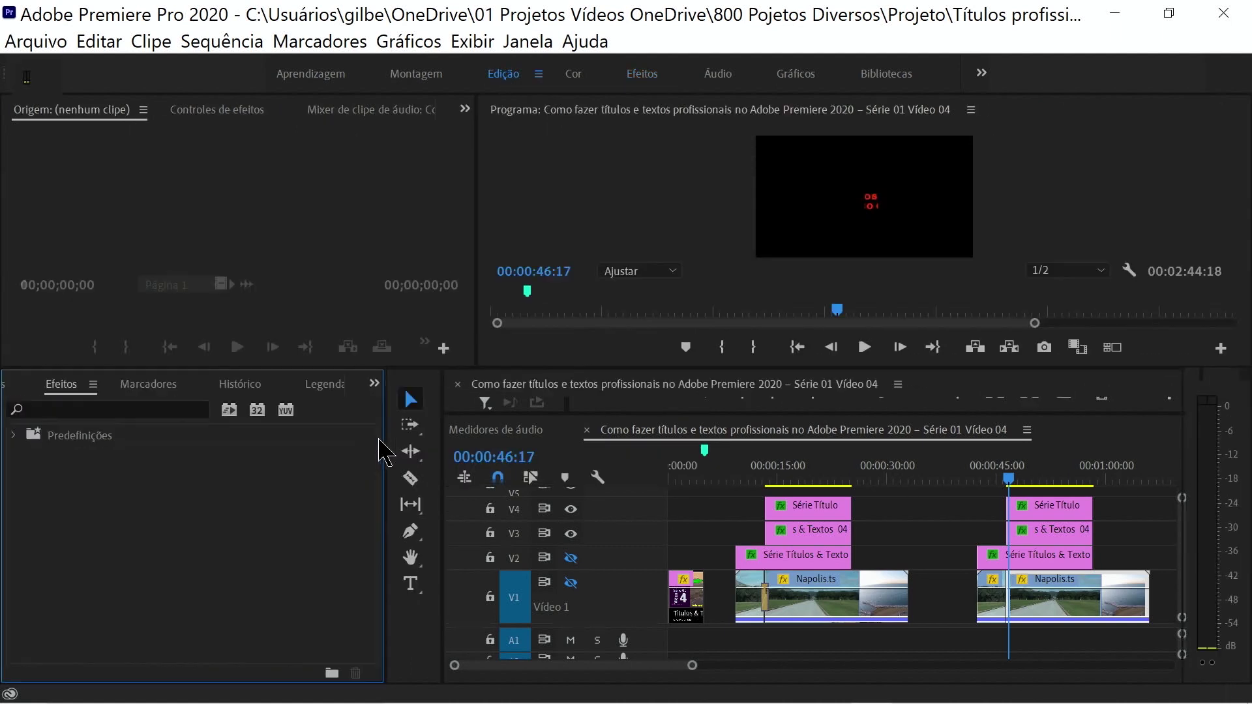
# Drop the Raios de luz para VR transition from Vídeo imersivo onto the V1 edit point.
pyautogui.click(375, 384)
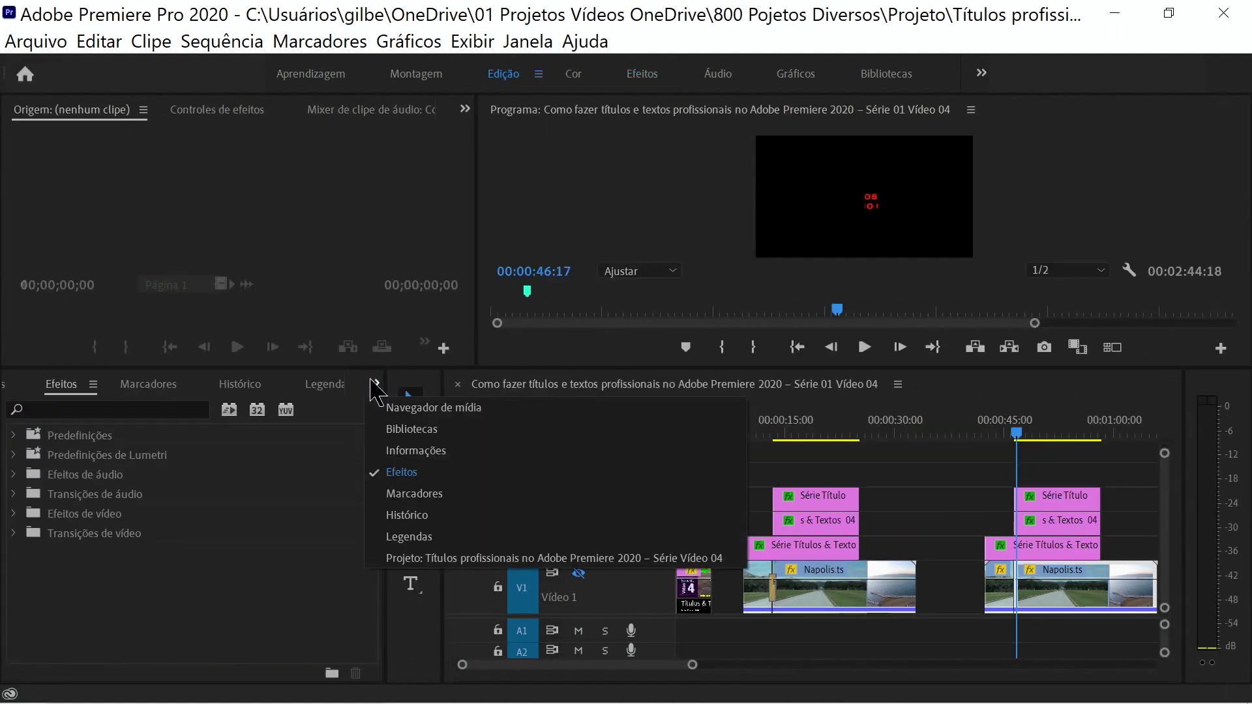
pyautogui.click(397, 475)
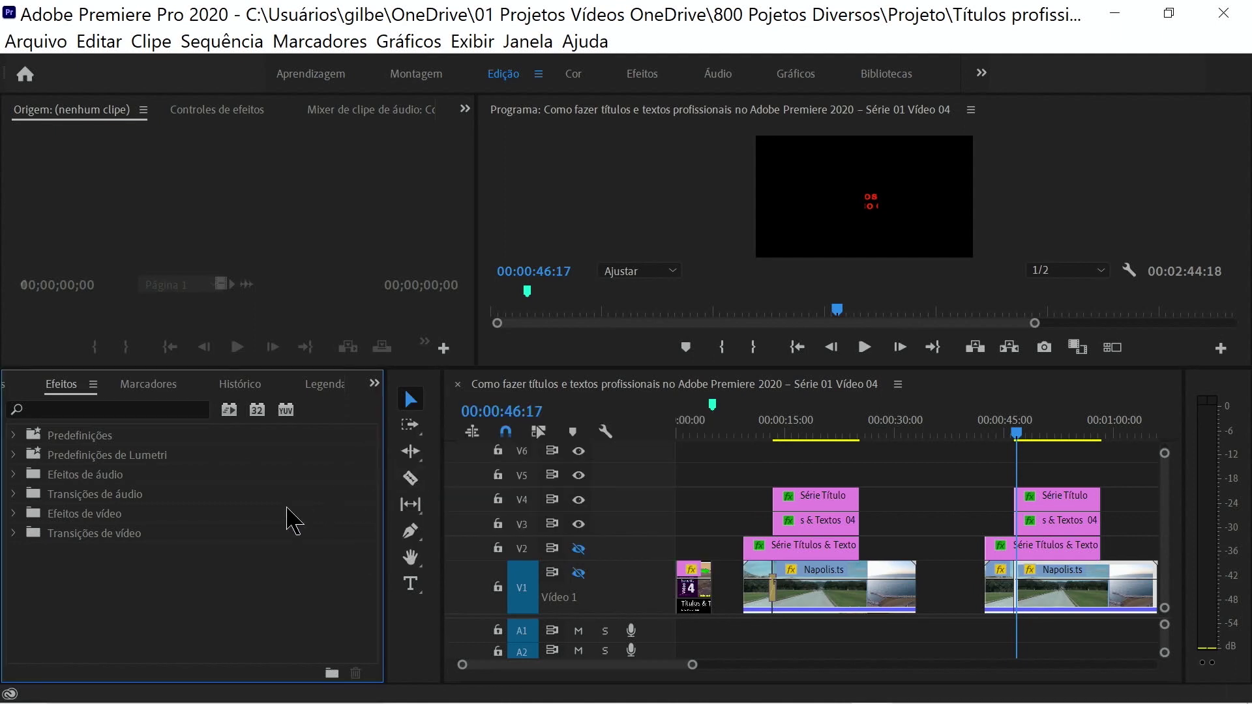
pyautogui.click(13, 533)
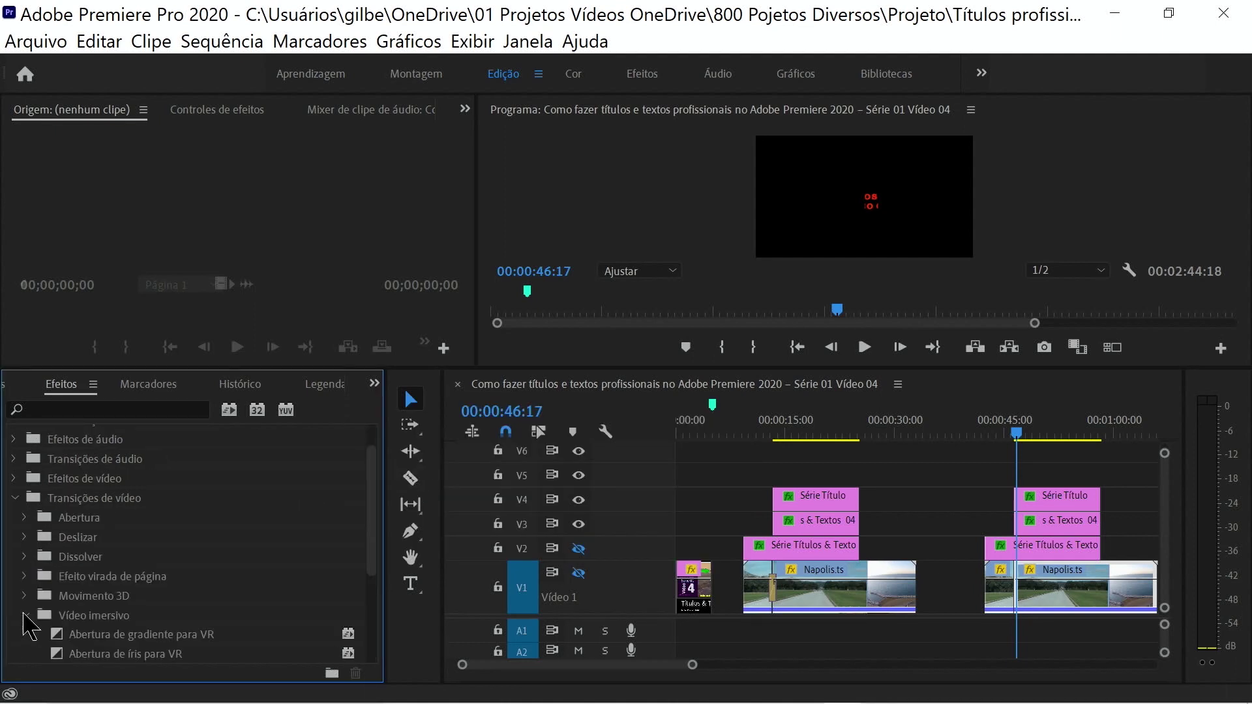
pyautogui.scroll(-1, 159, 625)
pyautogui.scroll(-1, 163, 629)
pyautogui.scroll(-1, 166, 634)
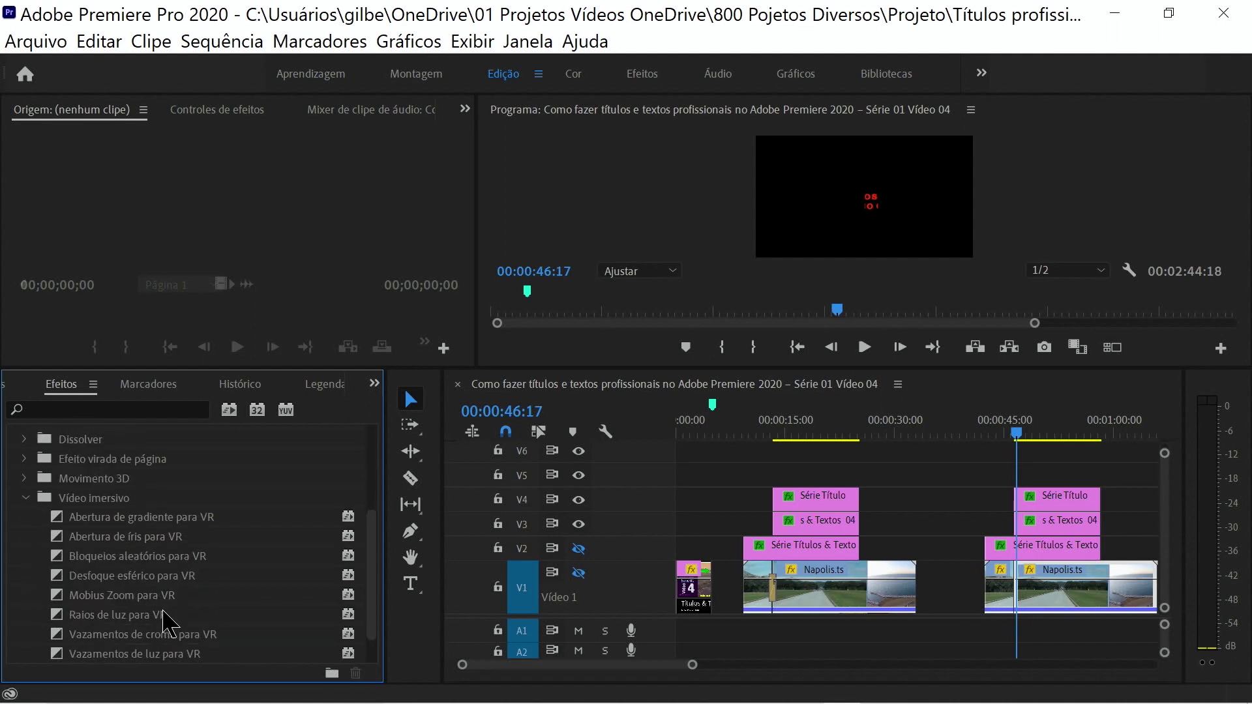
pyautogui.scroll(-1, 171, 641)
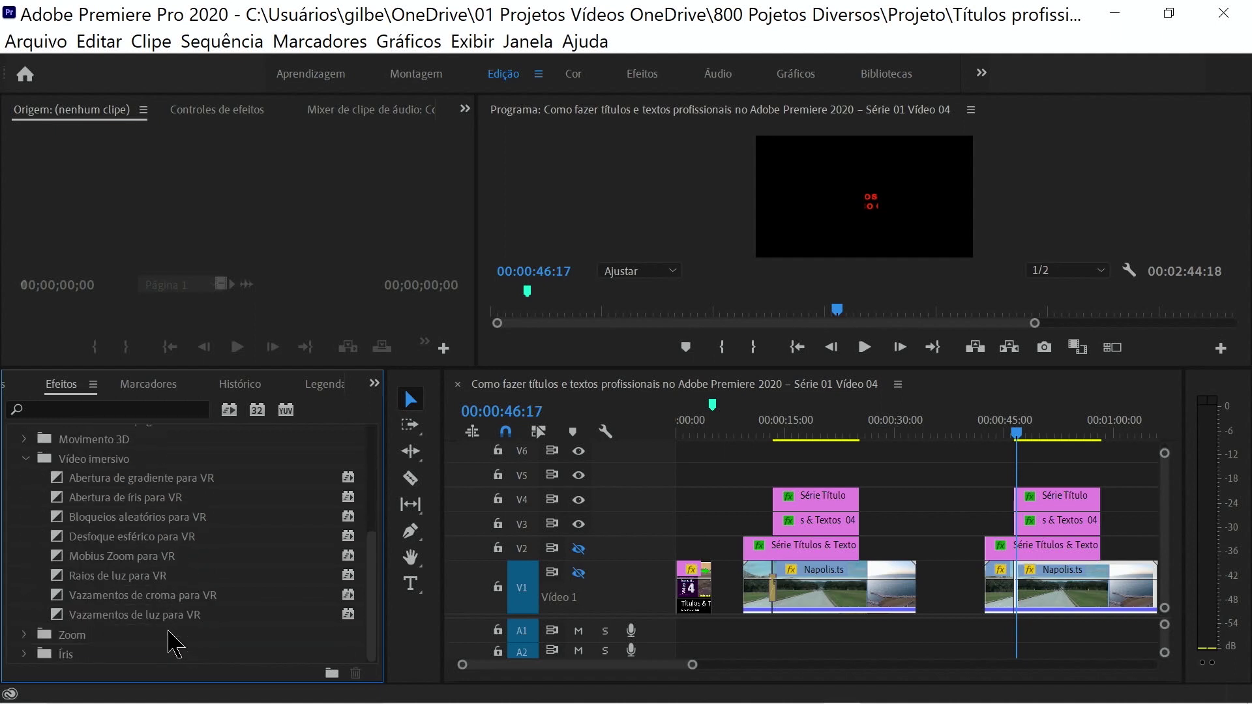
pyautogui.click(116, 575)
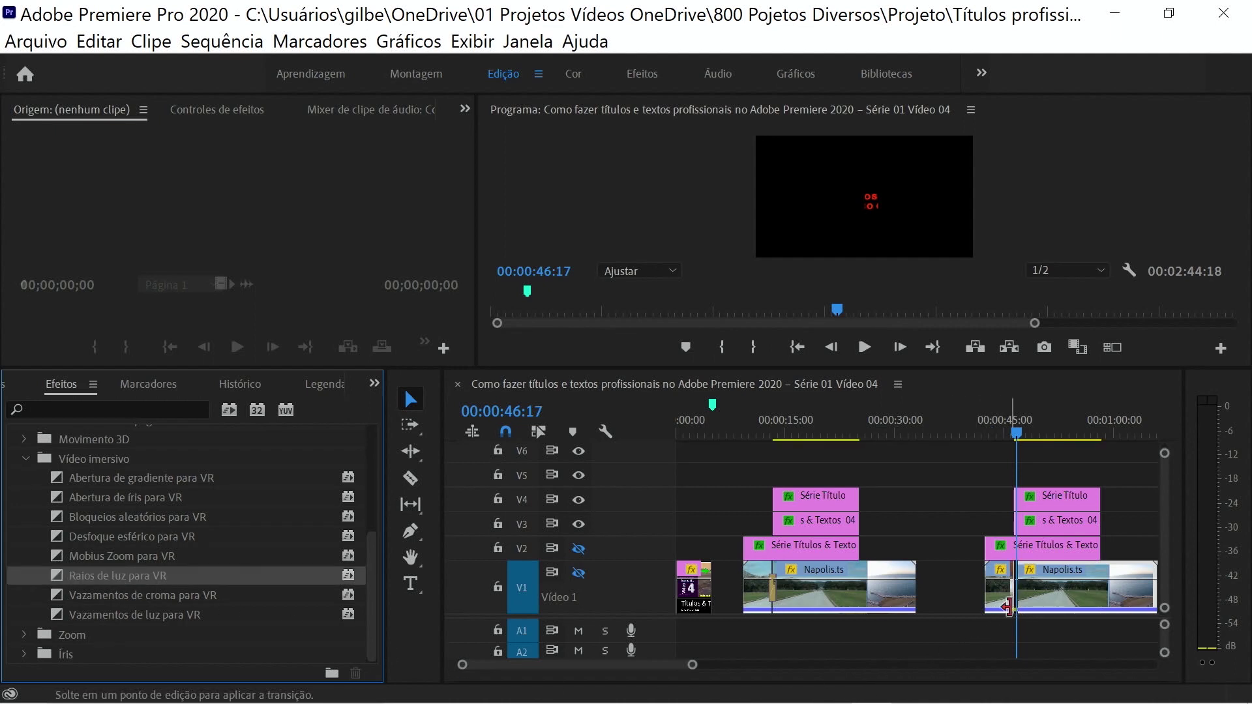
pyautogui.moveTo(1008, 608); pyautogui.dragTo(1036, 652)
pyautogui.moveTo(1019, 435); pyautogui.dragTo(990, 435)
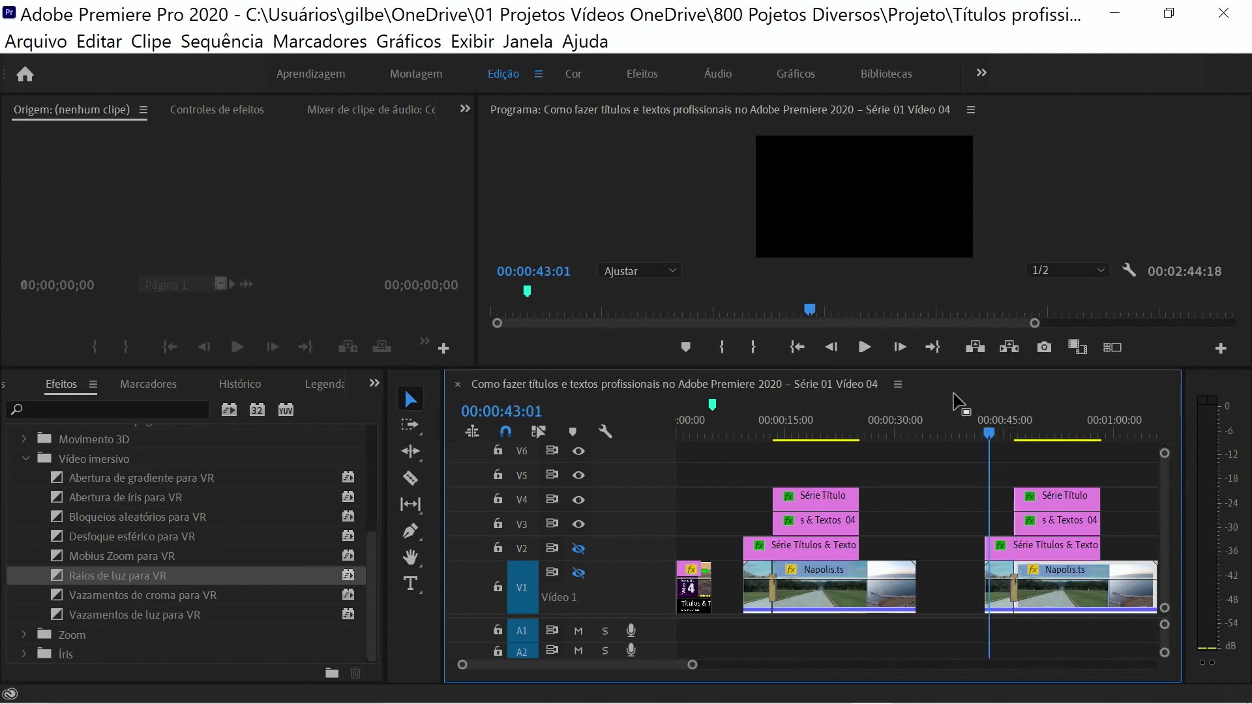
# Play the sequence from 00:00:43:01 in a maximized Program Monitor.
pyautogui.press('`')
pyautogui.press('space')
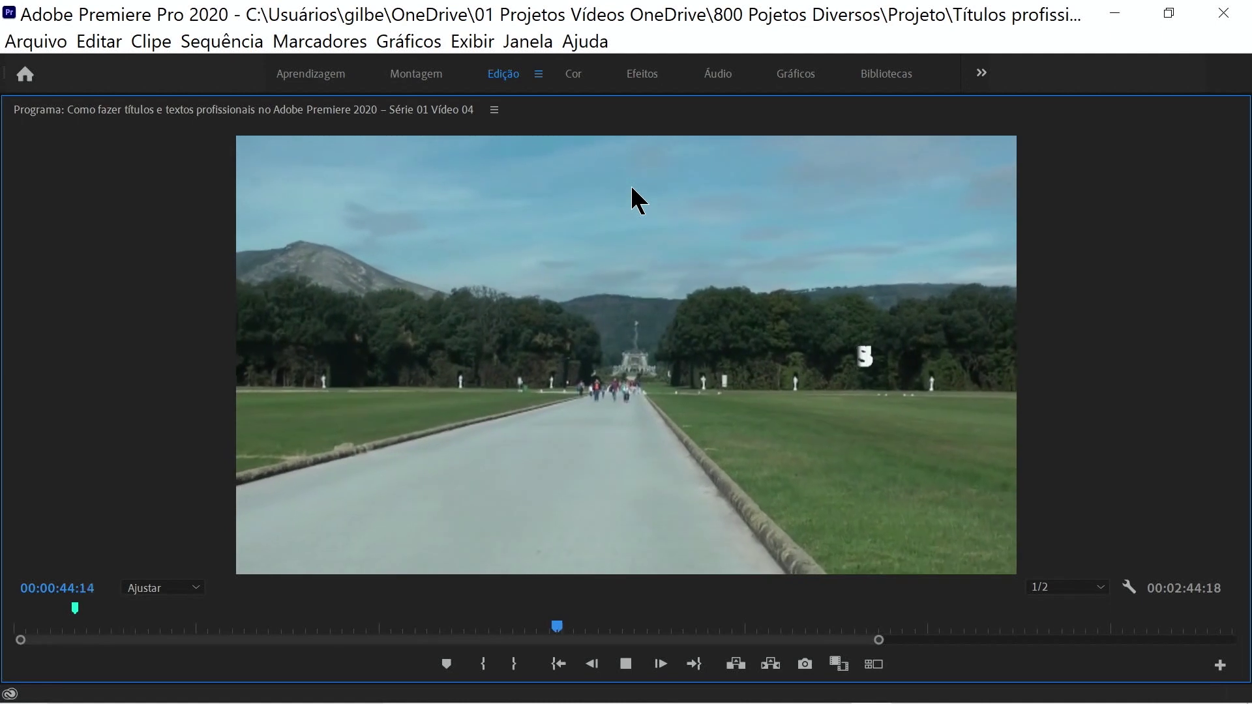